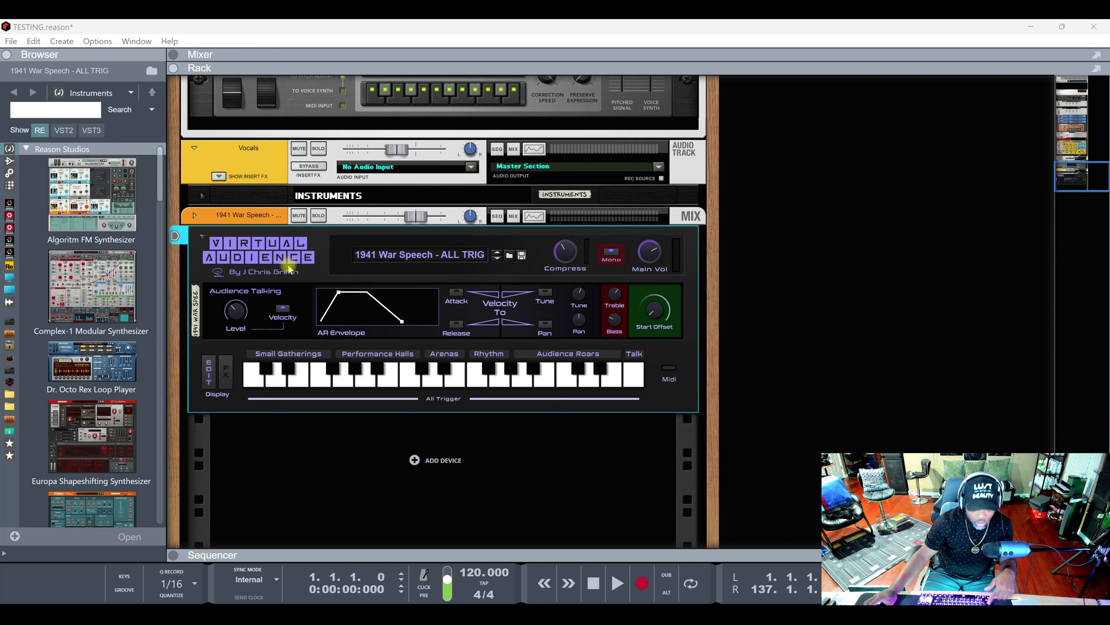
# View the Virtual Audience device's rear panel with its CV inputs and audio outputs, and return to the front.
pyautogui.press('Tab')
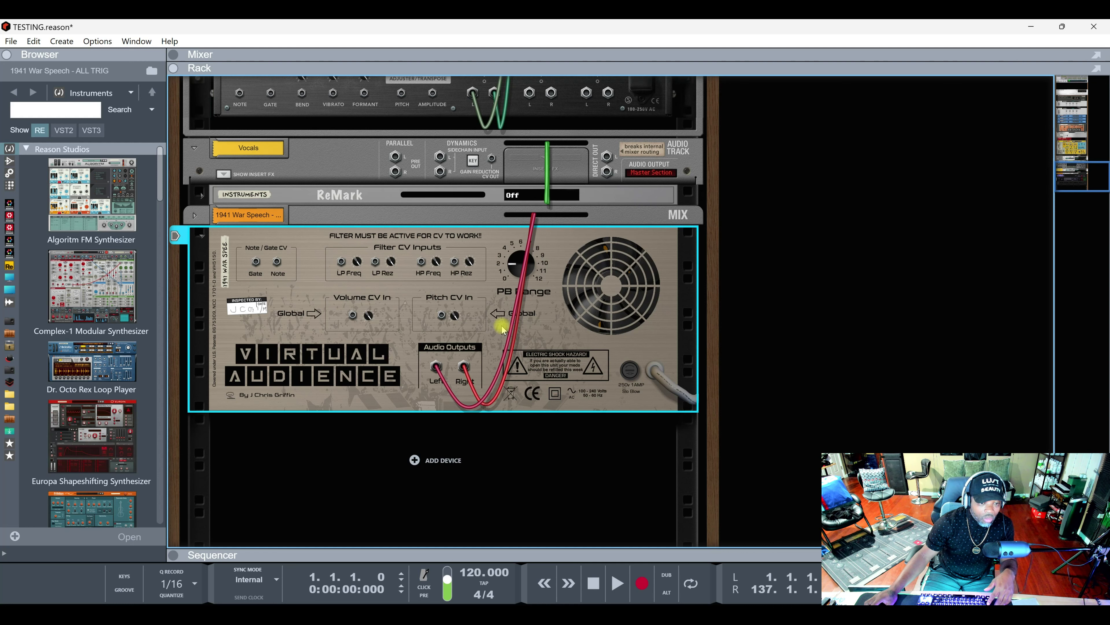
pyautogui.press('Tab')
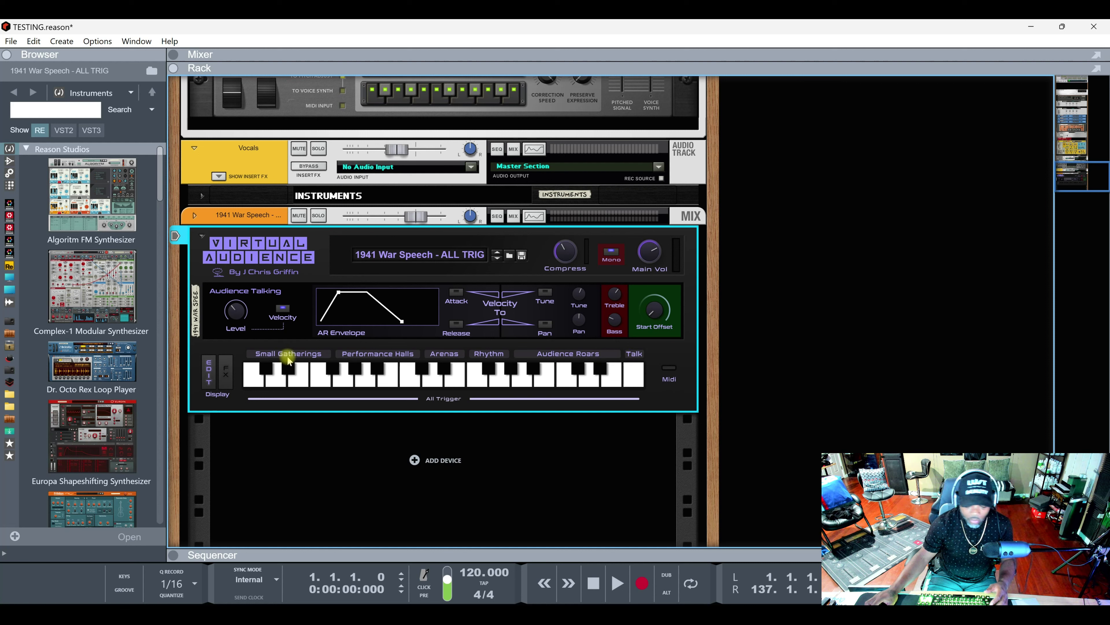
# Load the 1941 War Speech - ALL TRIG patch in Virtual Audience and lower its mix channel level slightly.
pyautogui.click(402, 254)
pyautogui.click(448, 282)
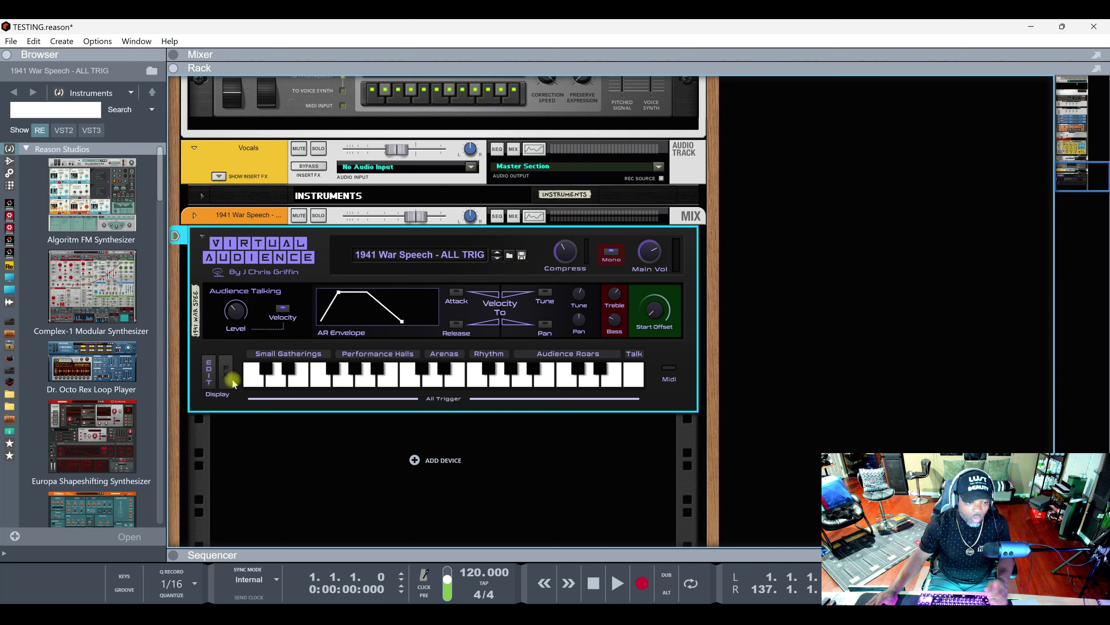
pyautogui.moveTo(415, 216); pyautogui.dragTo(400, 218)
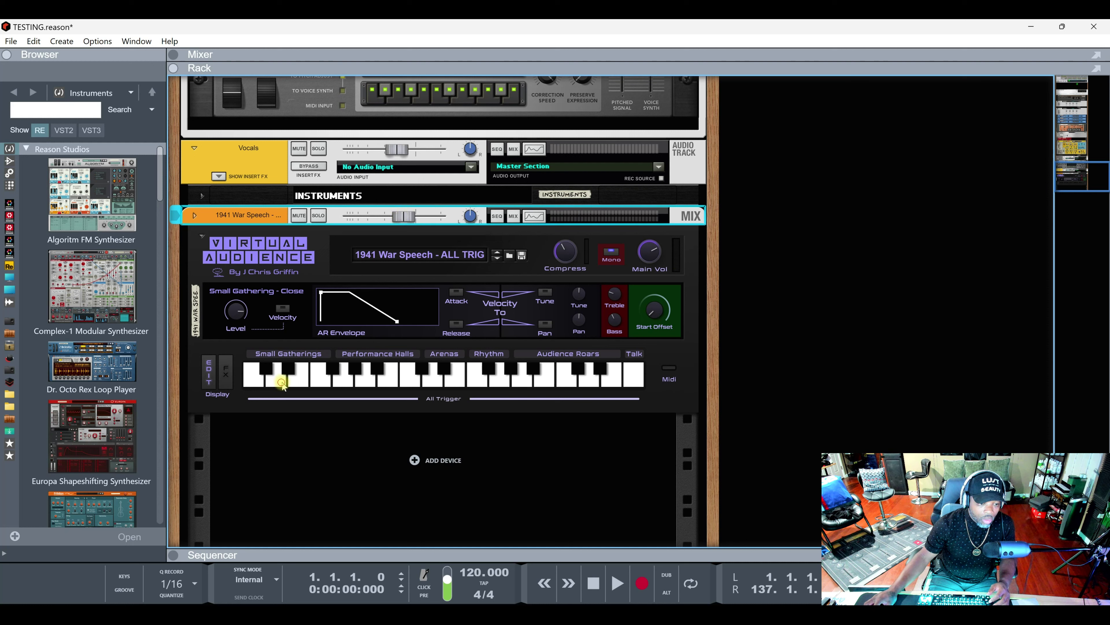
# Audition Small Gathering, Performance Hall 'SP', Stadium and Arena sounds, raising the mix channel level slightly between them.
pyautogui.click(281, 382)
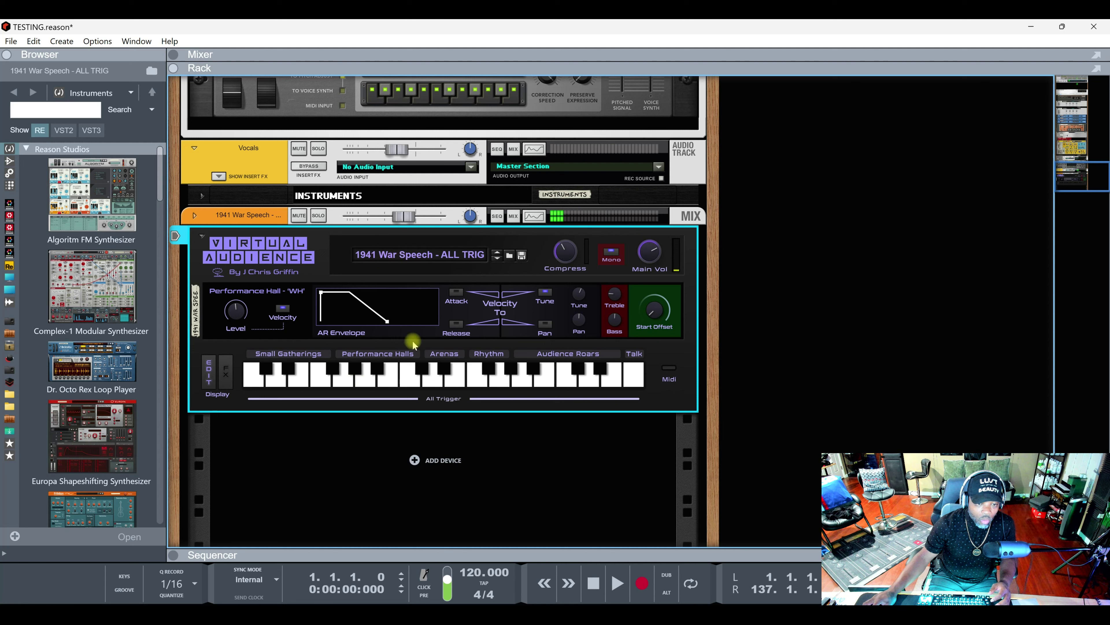
pyautogui.click(410, 375)
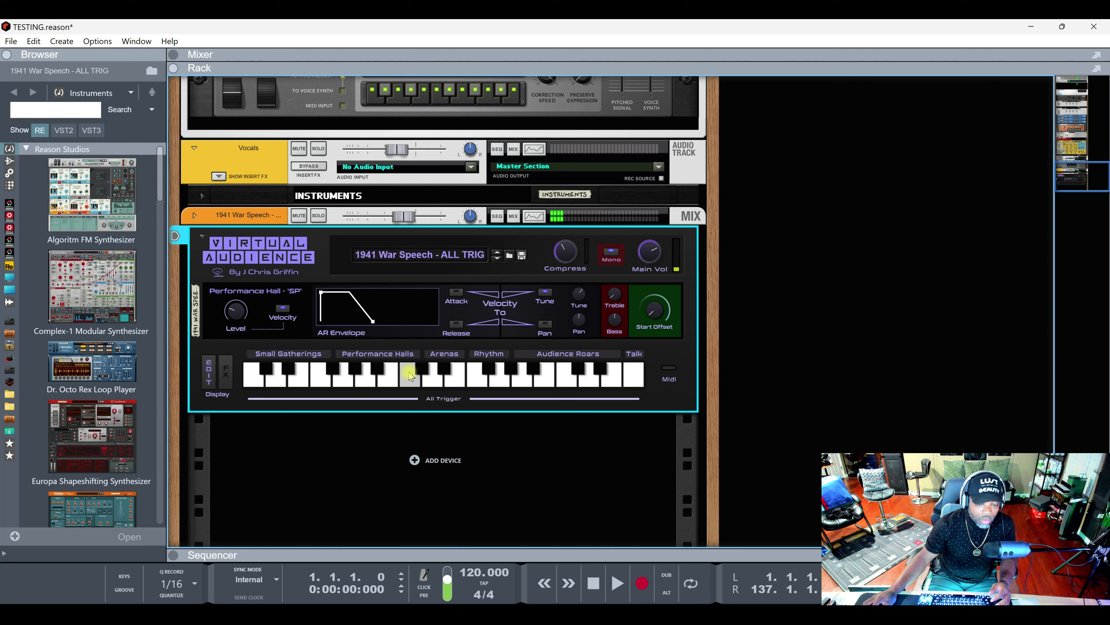
pyautogui.moveTo(406, 215); pyautogui.dragTo(410, 216)
pyautogui.click(452, 372)
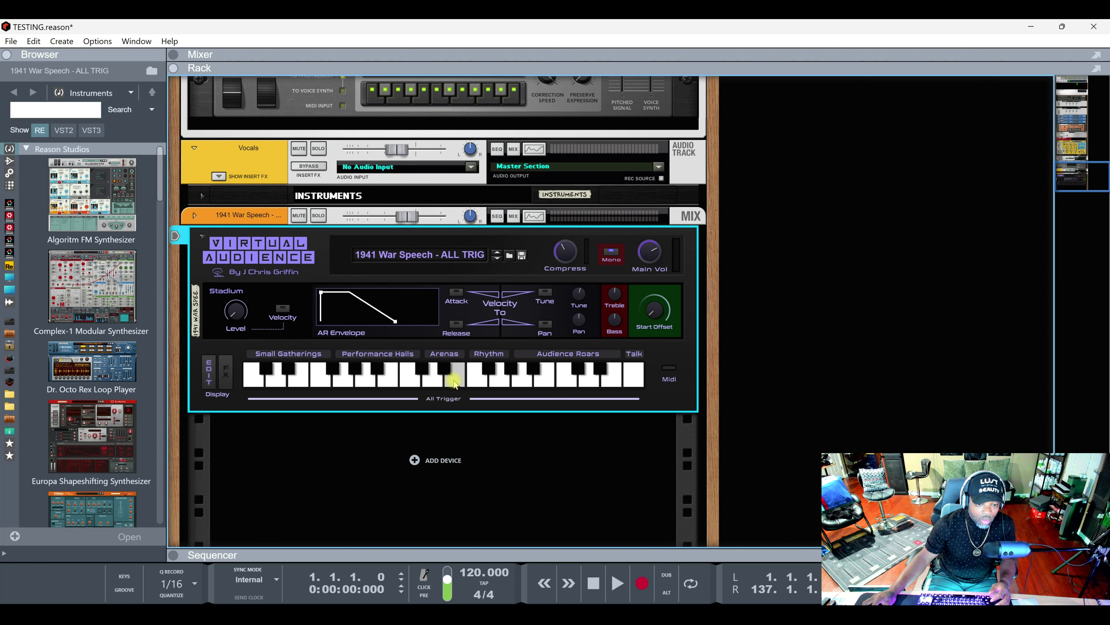
pyautogui.click(432, 378)
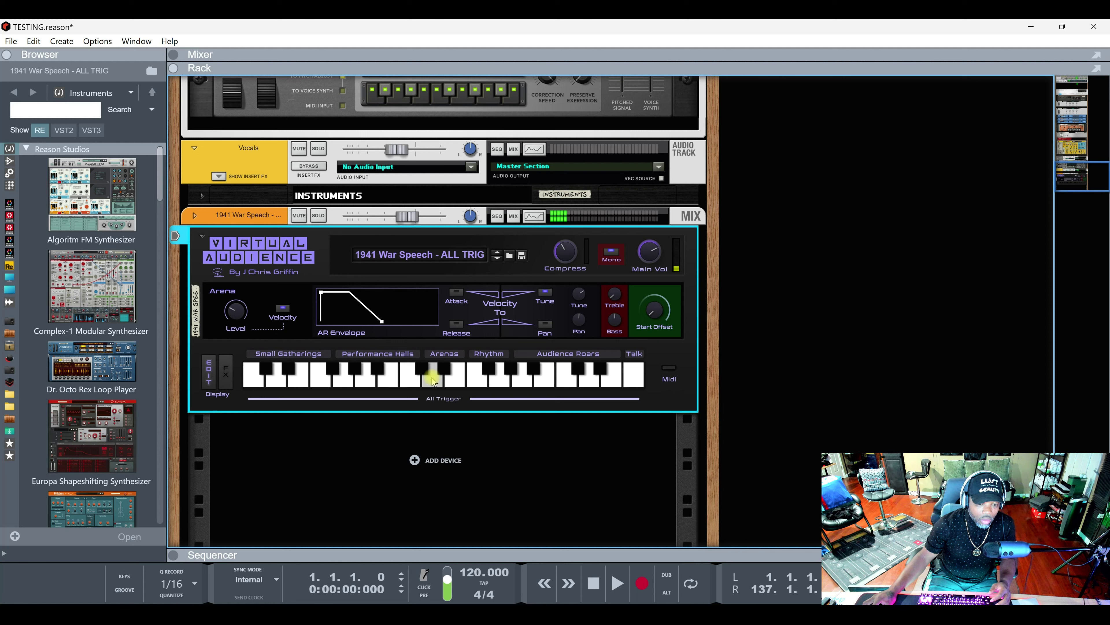
# Raise the device's mix channel level further and audition the Arena, Rhythmic Claps A and Audience Roar sounds.
pyautogui.moveTo(411, 218); pyautogui.dragTo(419, 218)
pyautogui.click(433, 379)
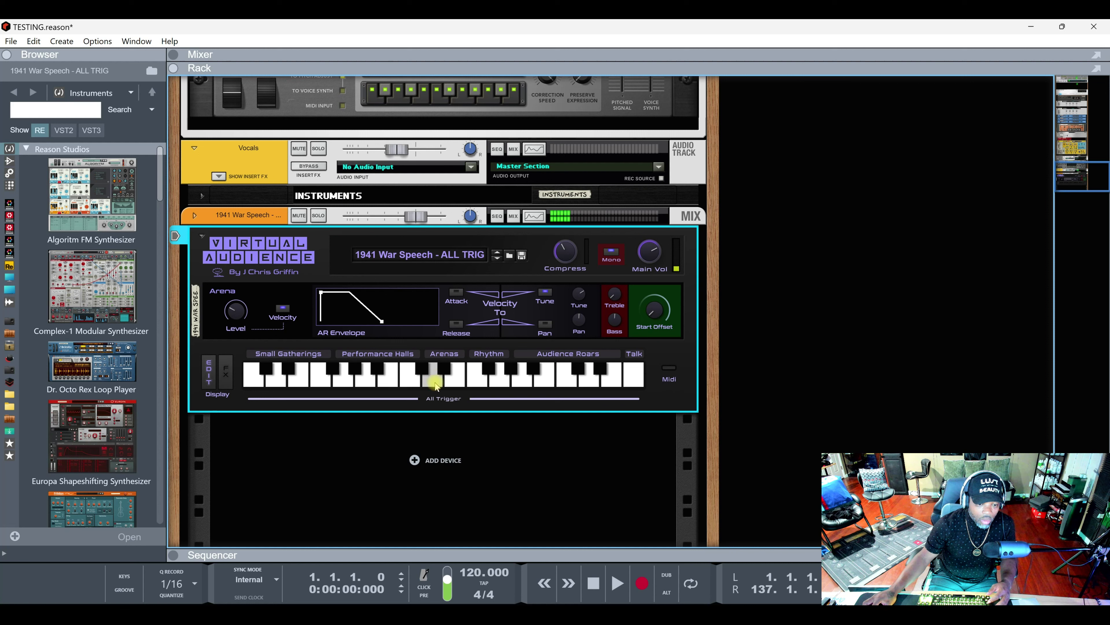
pyautogui.click(478, 375)
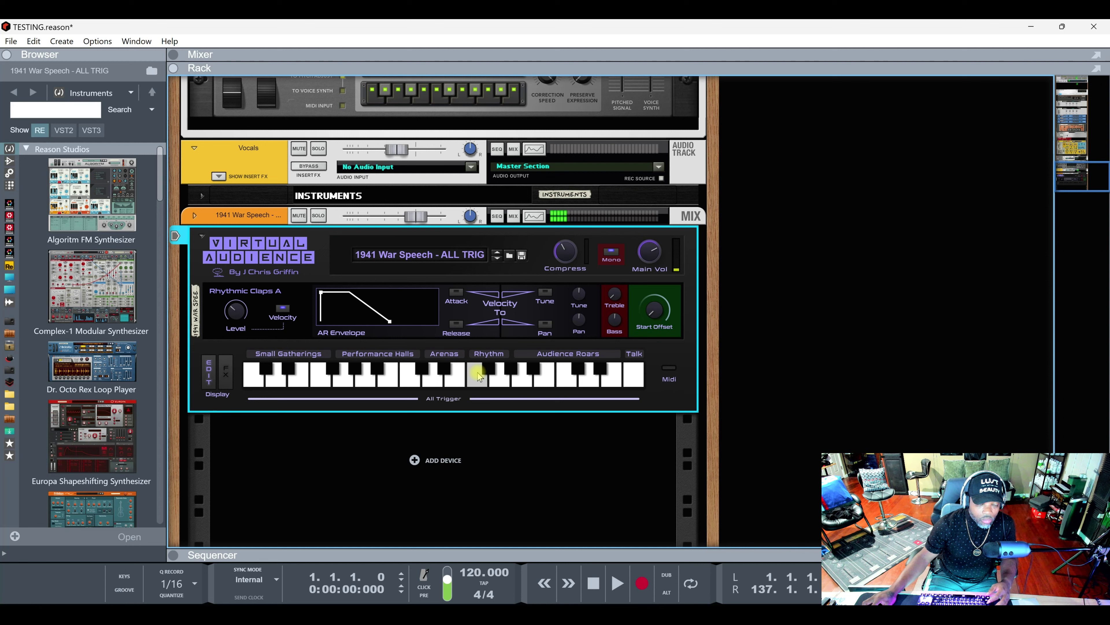
pyautogui.click(546, 374)
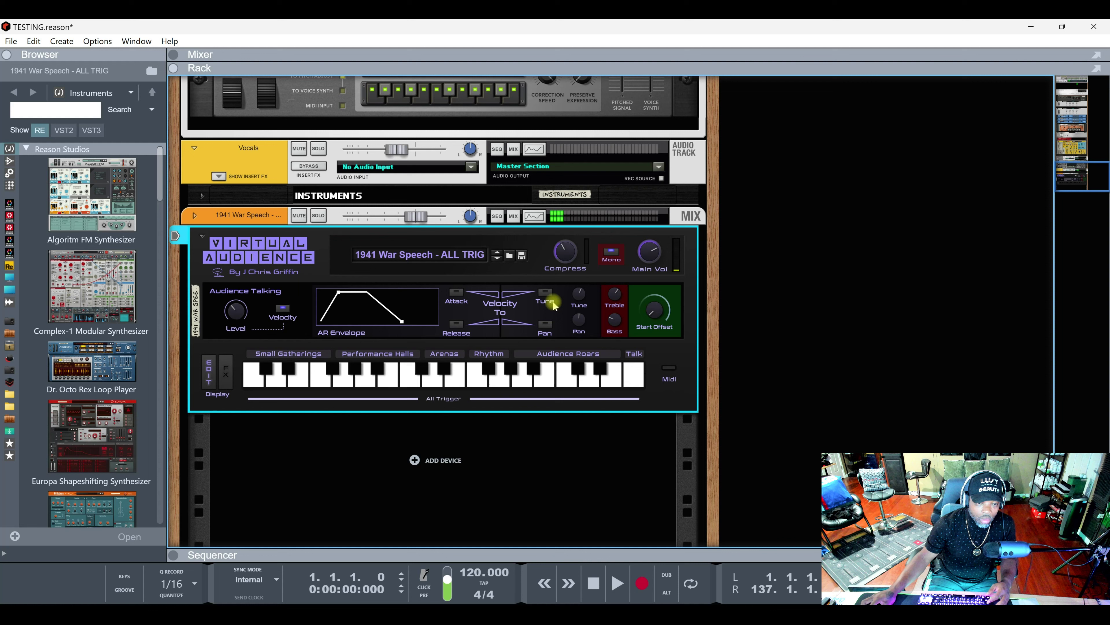
# Load the Backstage patch in Virtual Audience and audition its Close, Mid and Far Small Gathering sounds.
pyautogui.click(446, 254)
pyautogui.click(494, 301)
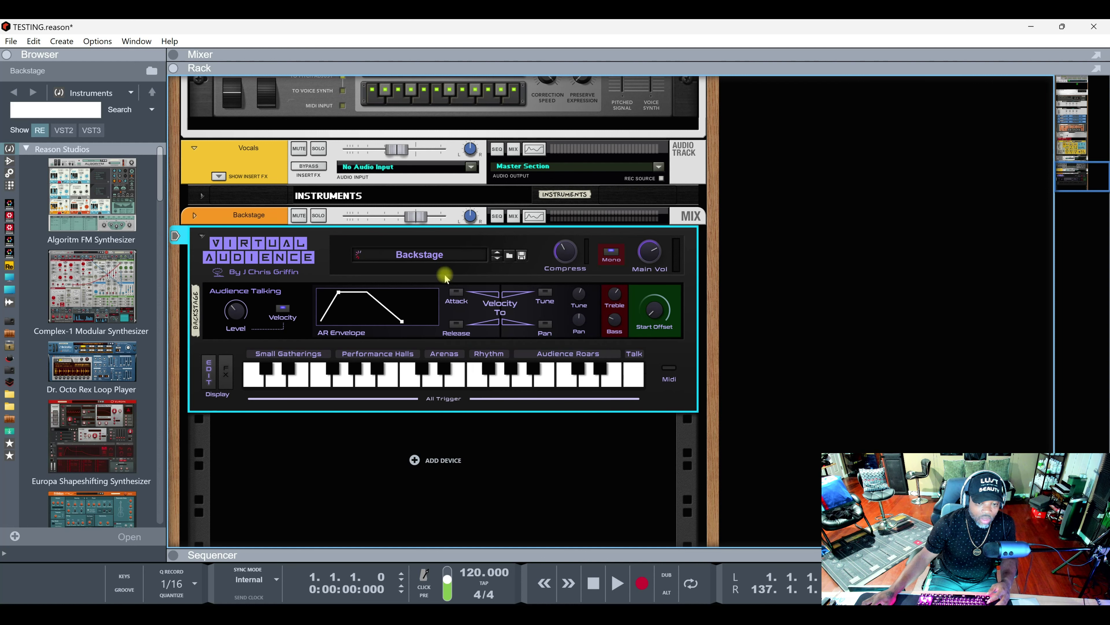
pyautogui.click(257, 379)
pyautogui.click(272, 370)
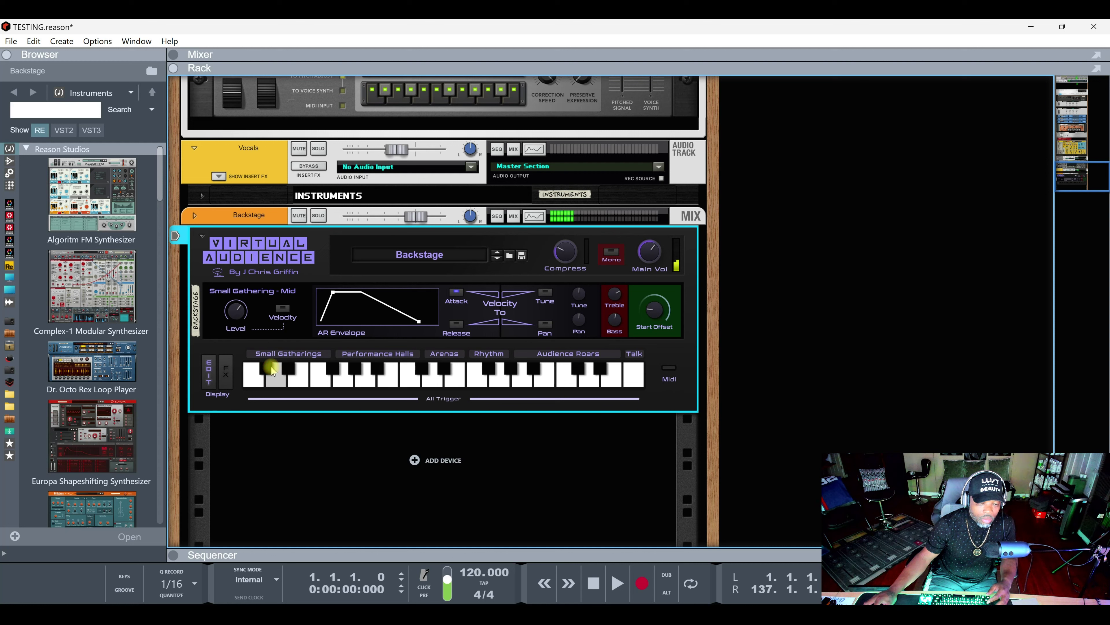
pyautogui.click(301, 373)
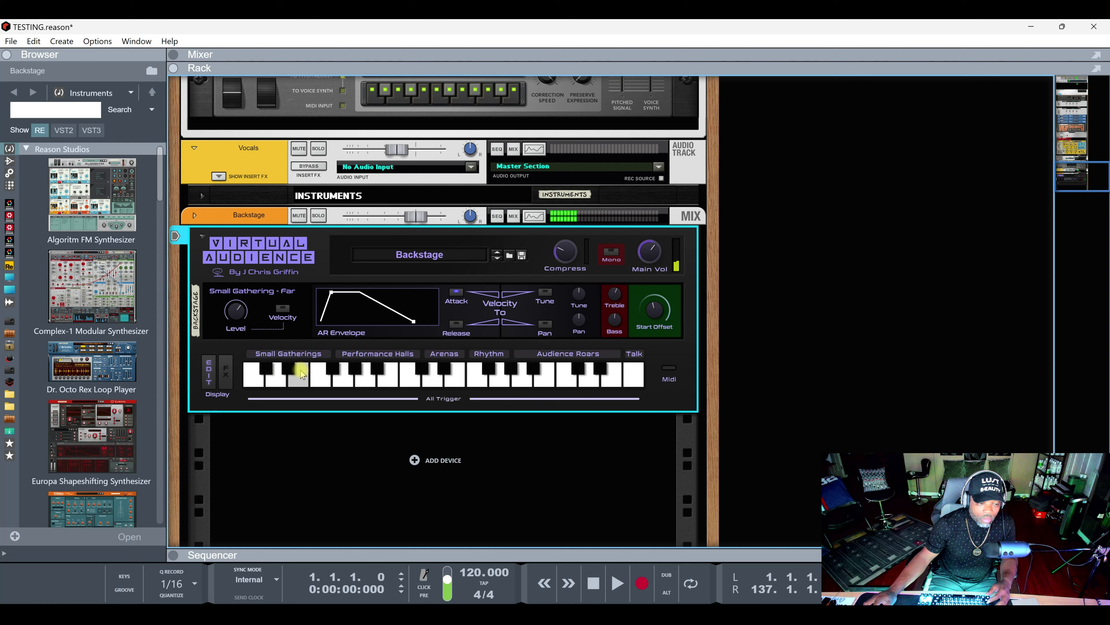
# Audition the Backstage patch's Performance Hall sounds 'BB', 'WH', 'GT' and 'SP'.
pyautogui.click(348, 377)
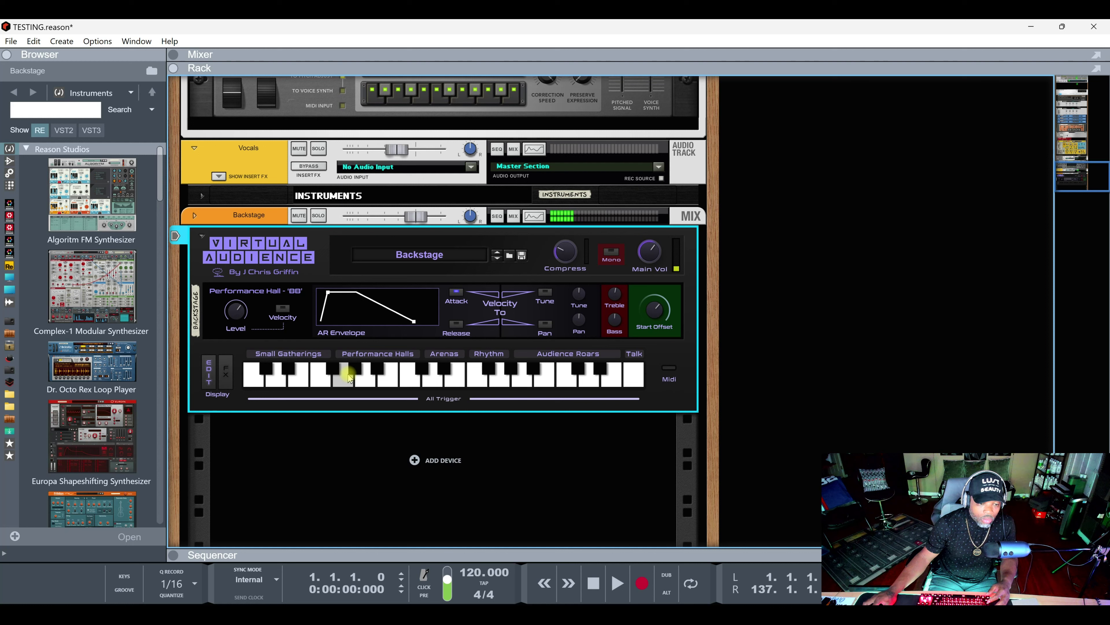
pyautogui.click(352, 375)
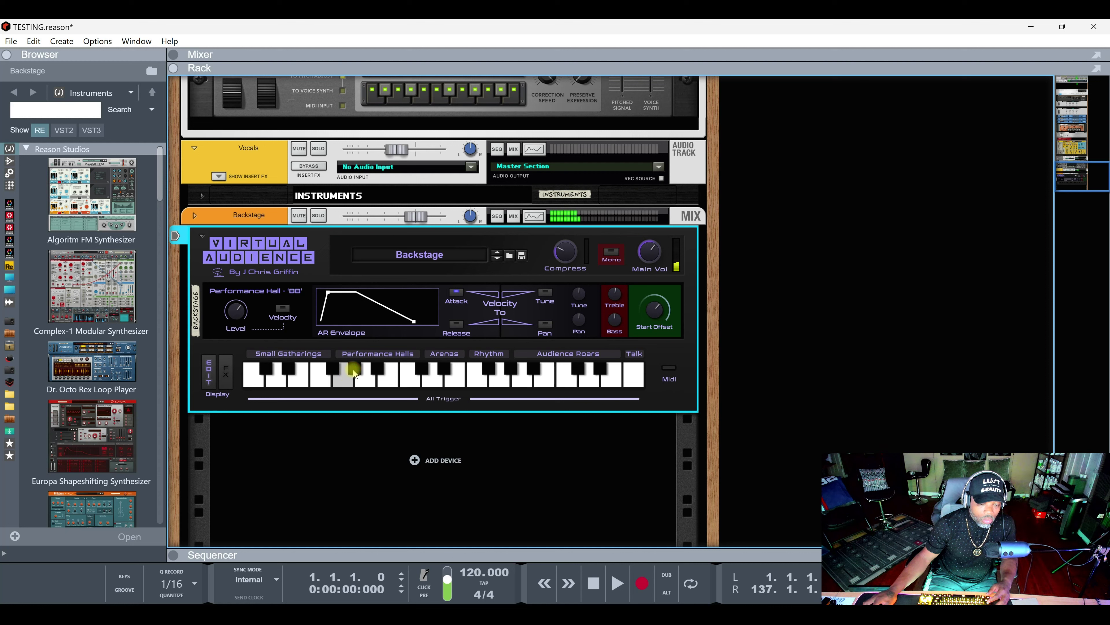
pyautogui.click(355, 372)
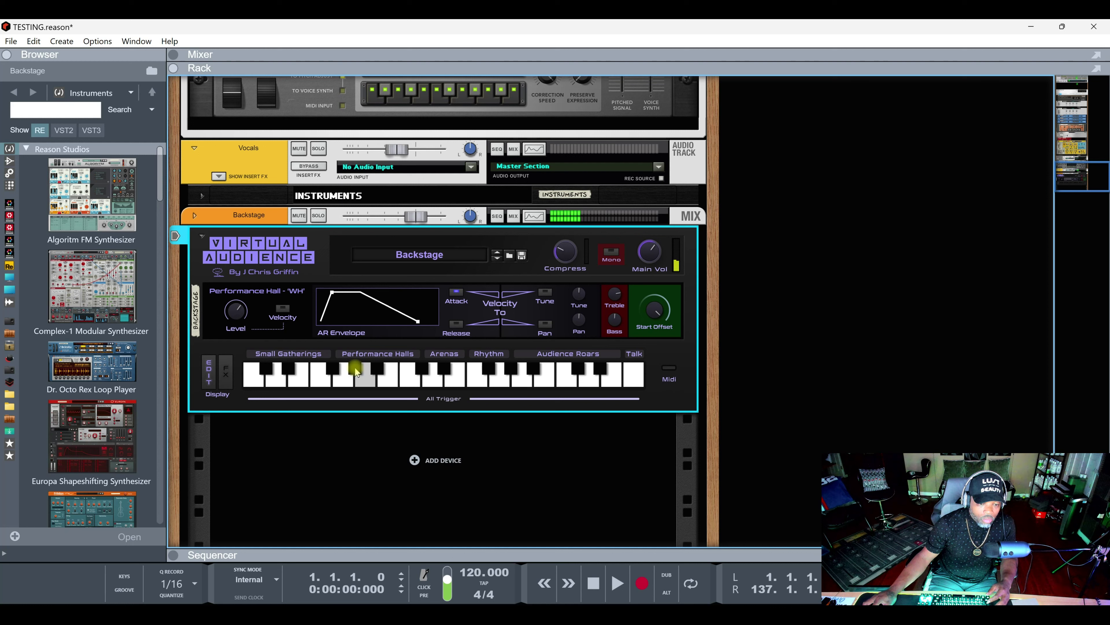
pyautogui.click(391, 377)
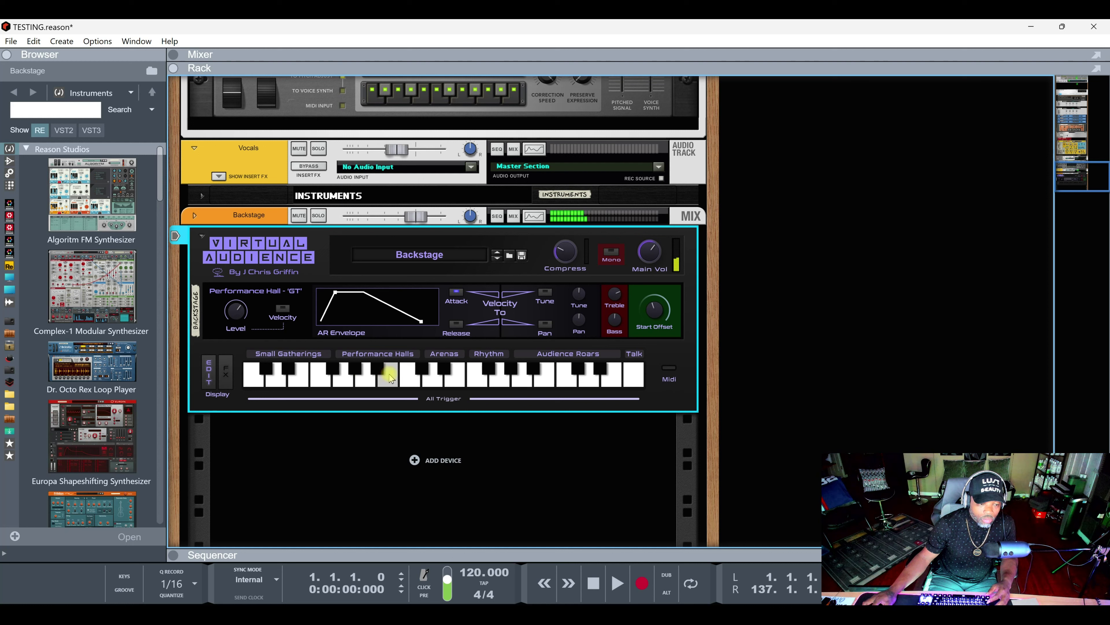
pyautogui.click(411, 377)
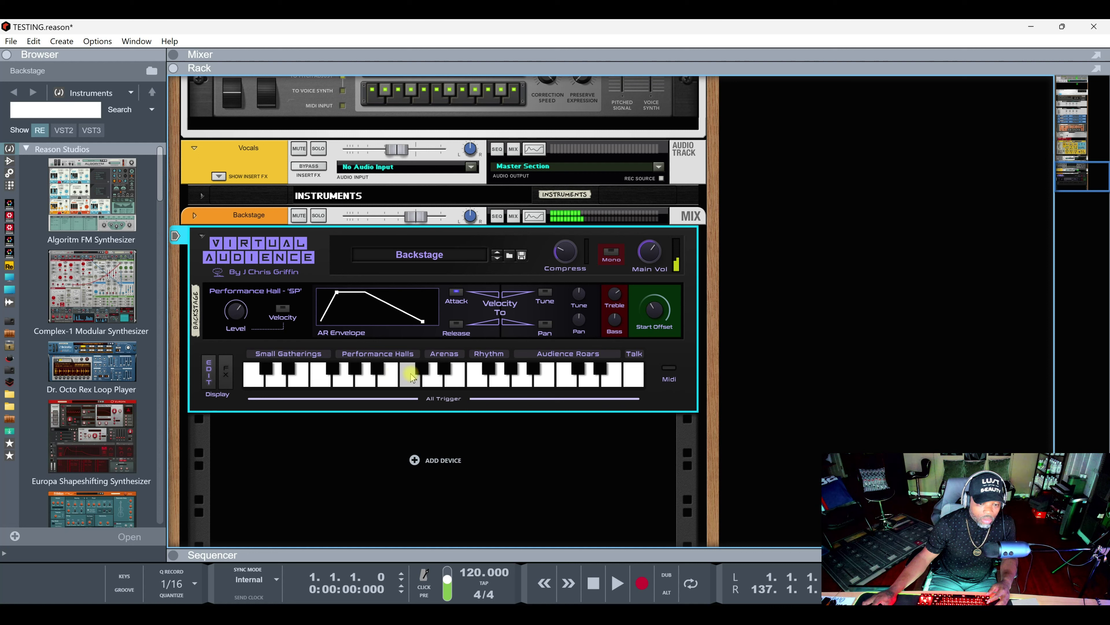
# Audition the Backstage patch's Arena and Stadium sounds and Rhythmic Claps A and B.
pyautogui.click(429, 377)
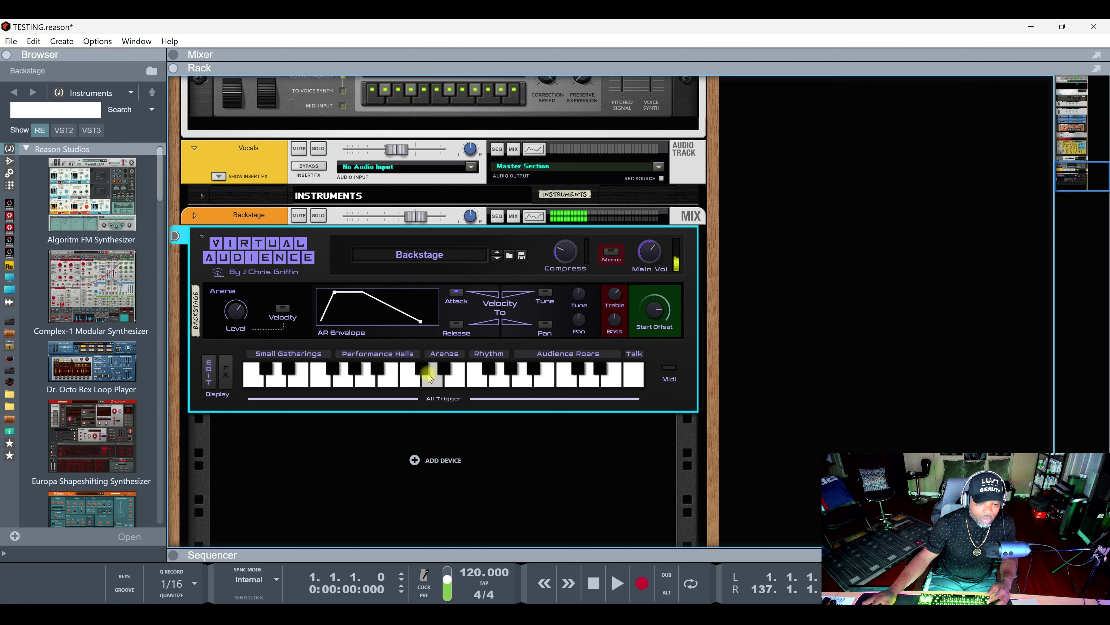
pyautogui.click(453, 379)
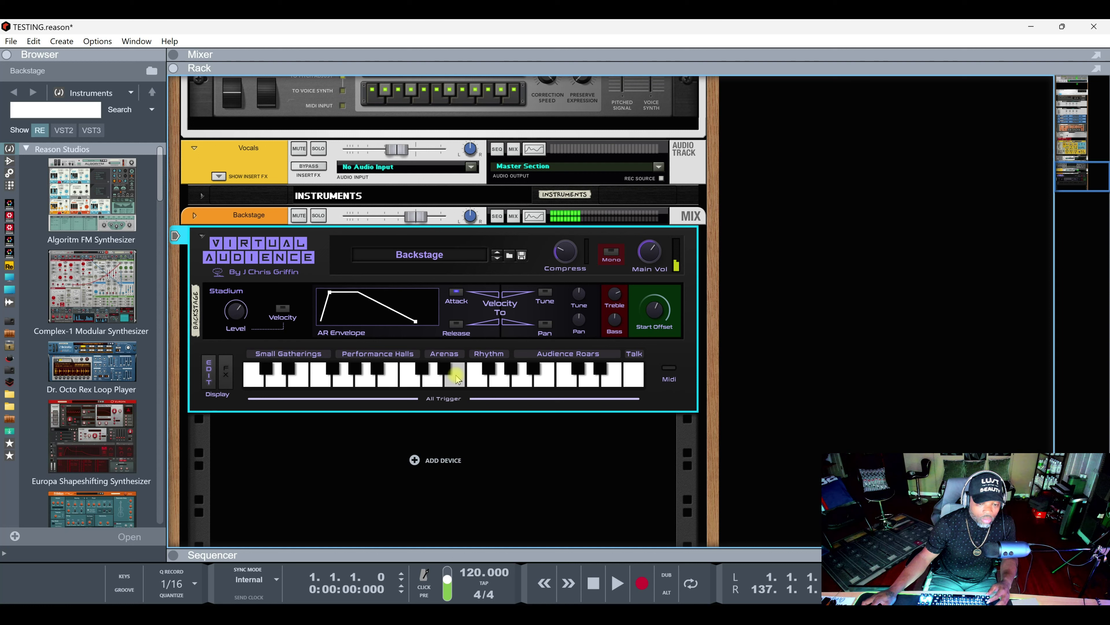
pyautogui.click(479, 379)
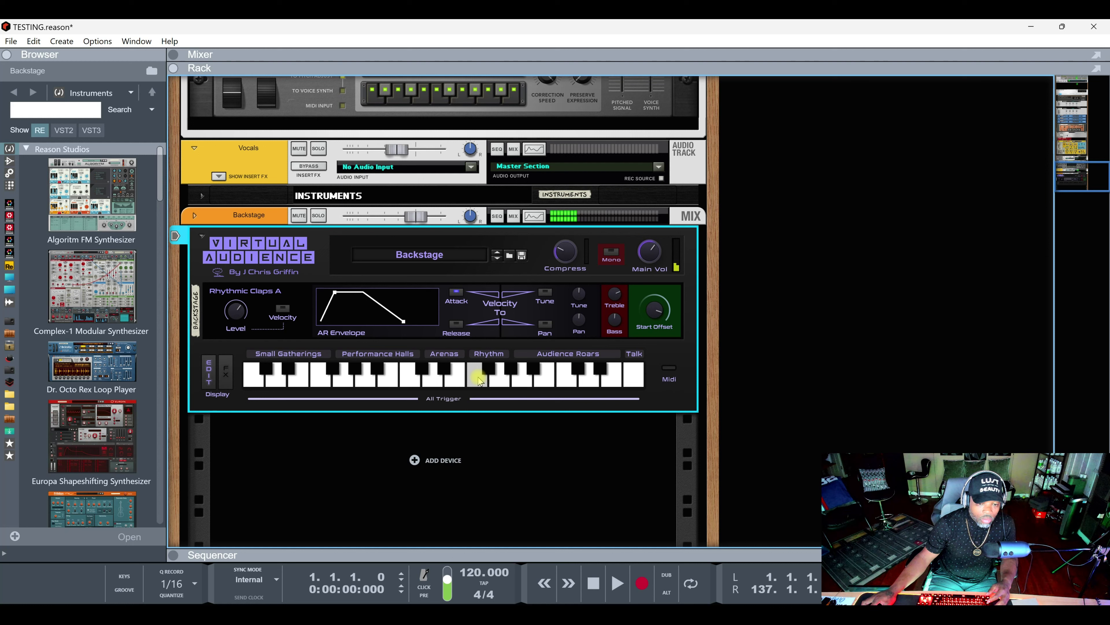
pyautogui.click(499, 379)
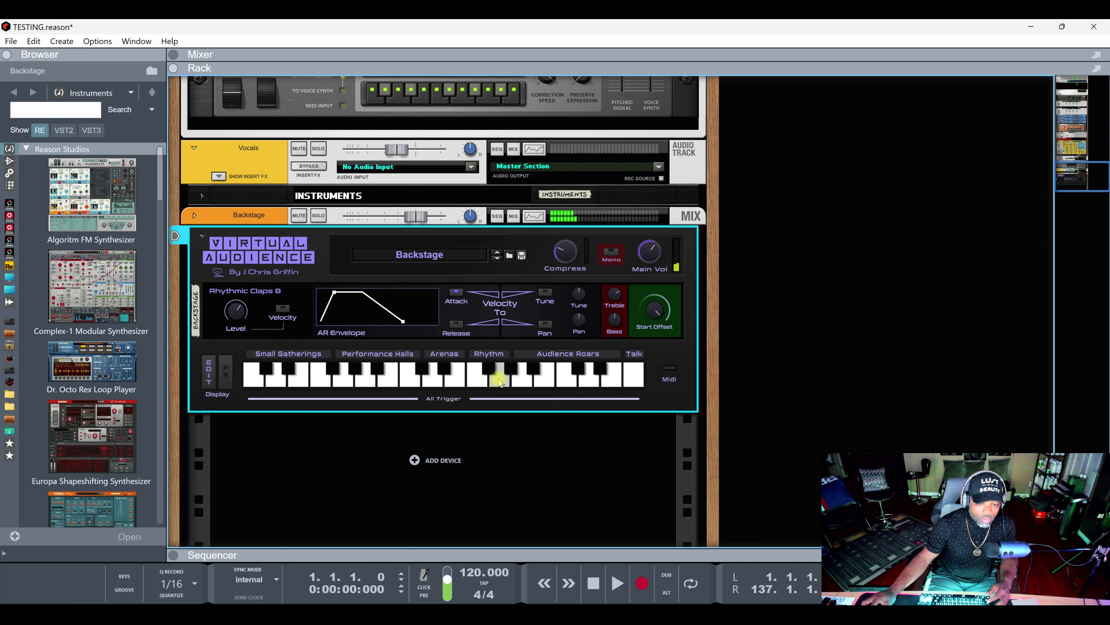
# Audition the Backstage patch's Audience Roar 1, 2 and 3 and Audience Talking sounds.
pyautogui.click(514, 373)
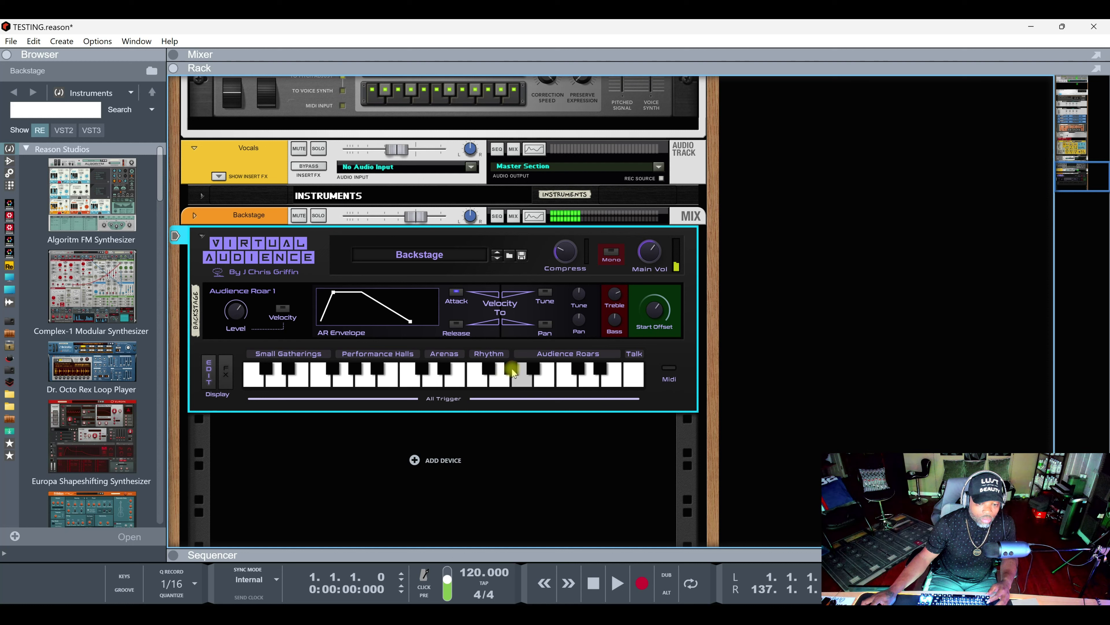
pyautogui.click(561, 376)
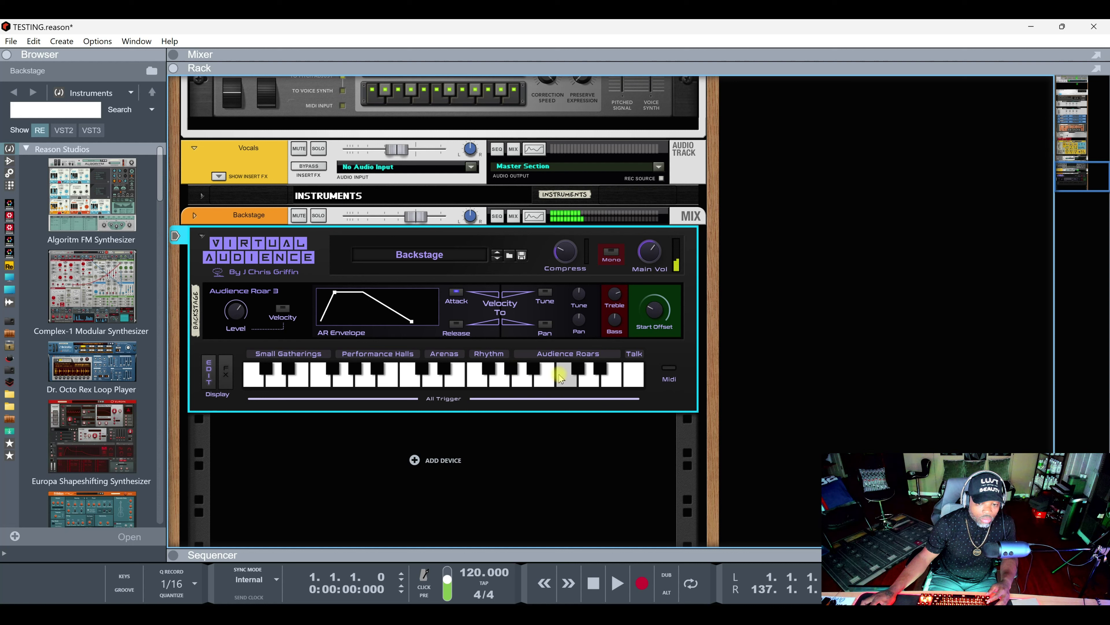
pyautogui.click(552, 376)
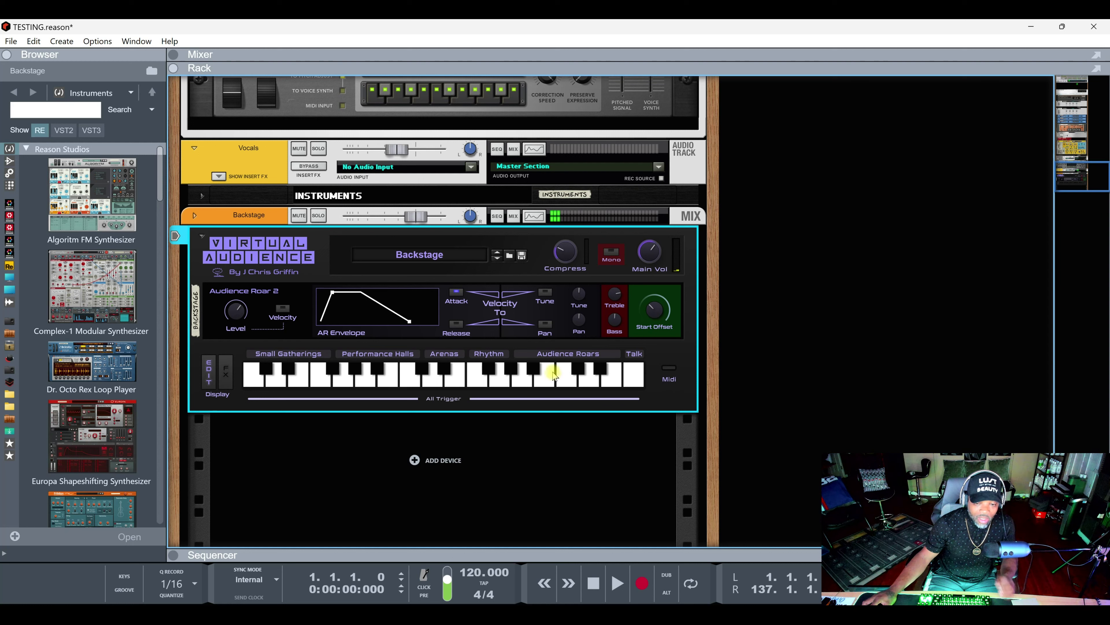
pyautogui.click(522, 376)
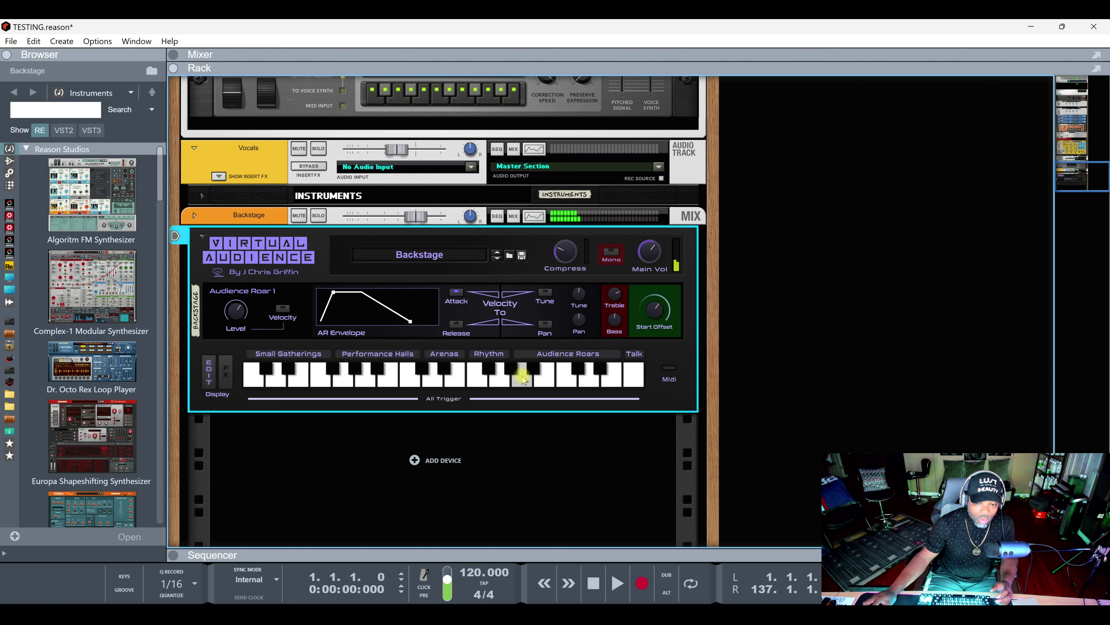
pyautogui.click(539, 370)
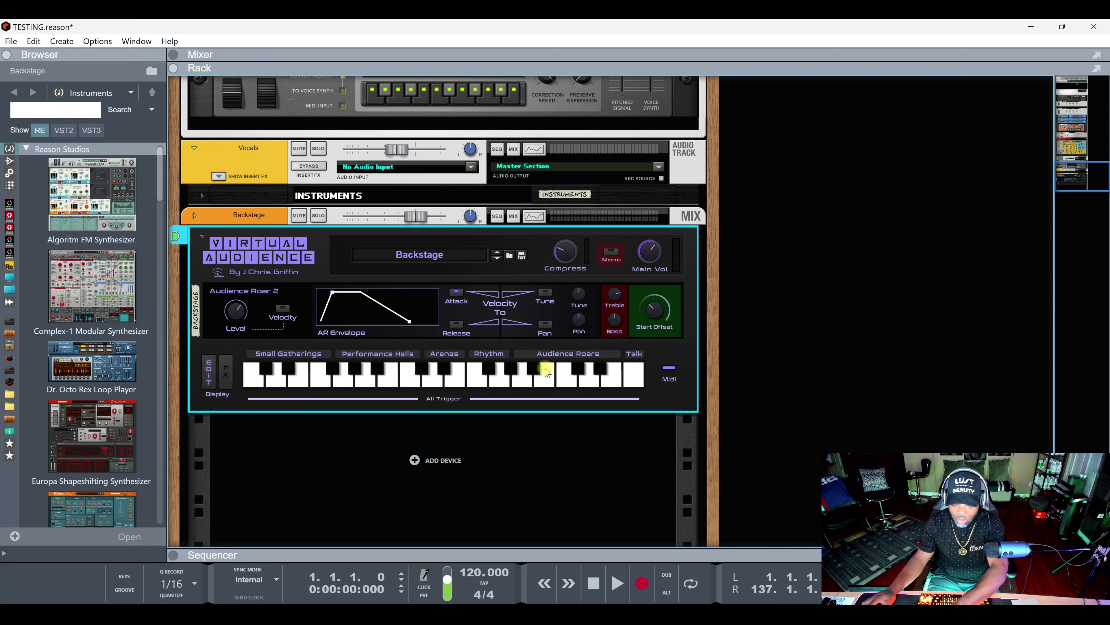
pyautogui.click(549, 370)
pyautogui.click(635, 374)
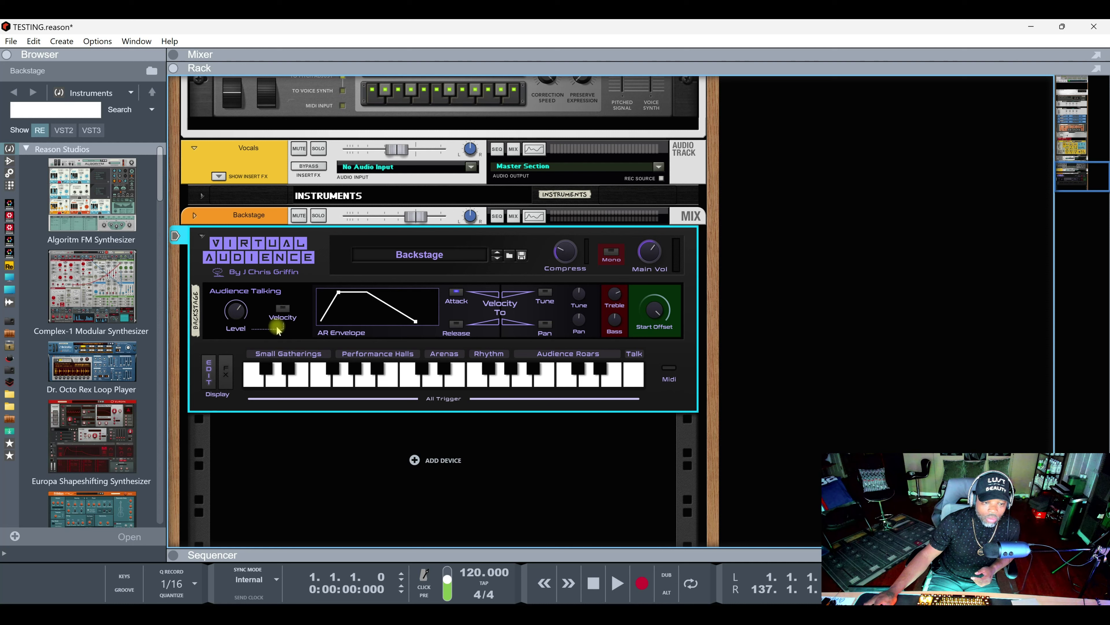
# View the device's FX display with Reverb, Delay, Grain Shift and Filter, and return to the Edit display.
pyautogui.click(226, 371)
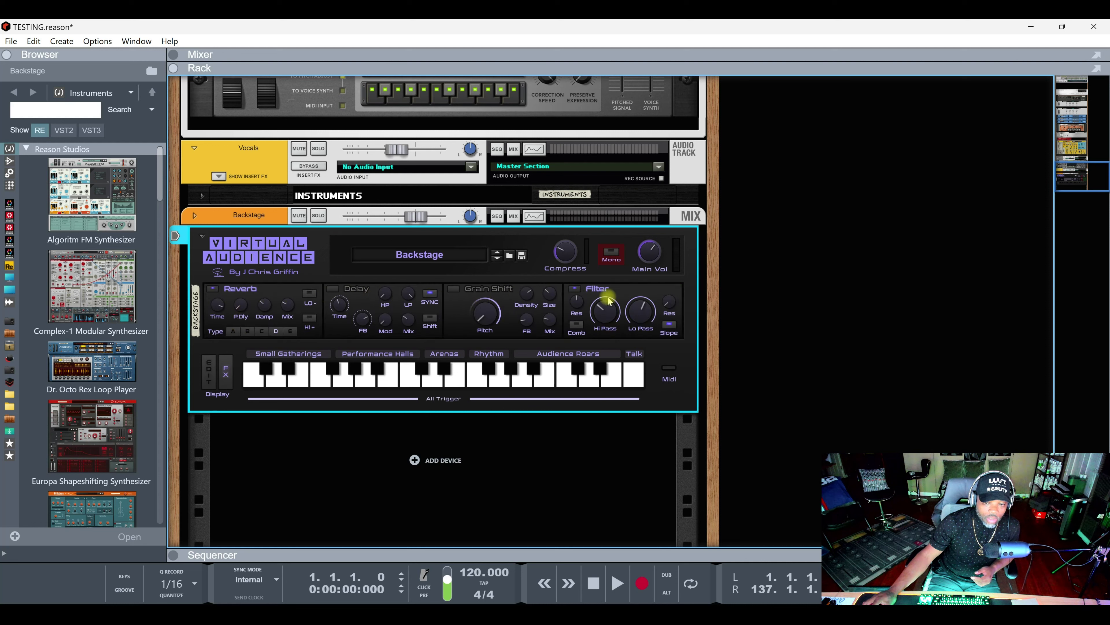
pyautogui.click(209, 373)
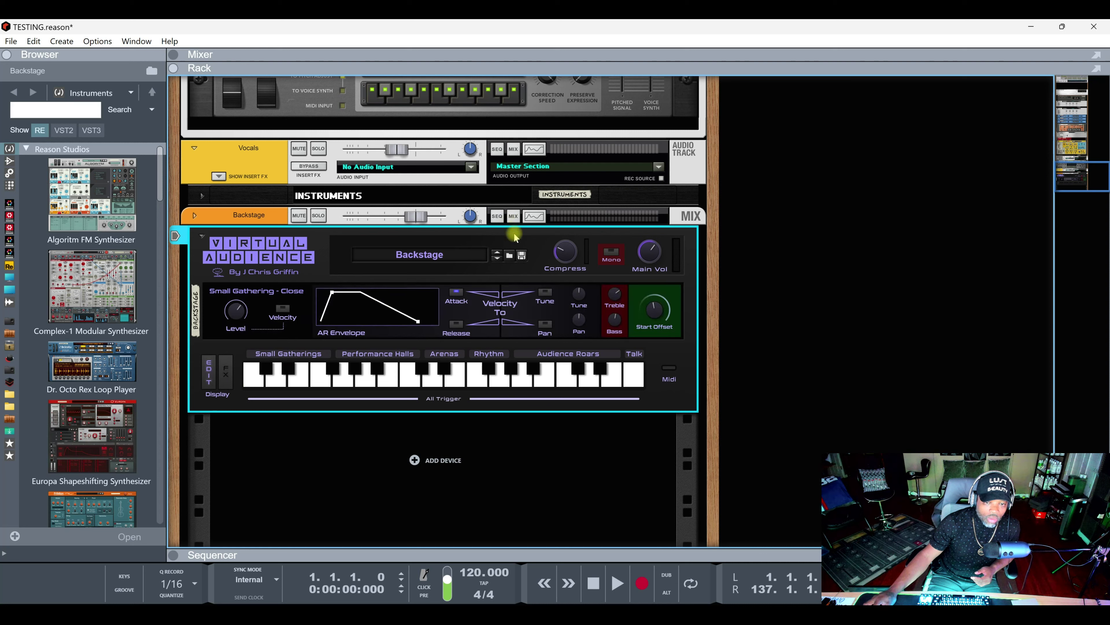
# Load the Ballgame on TV patch in Virtual Audience and audition its Small Gathering Close and Mid sounds.
pyautogui.click(470, 260)
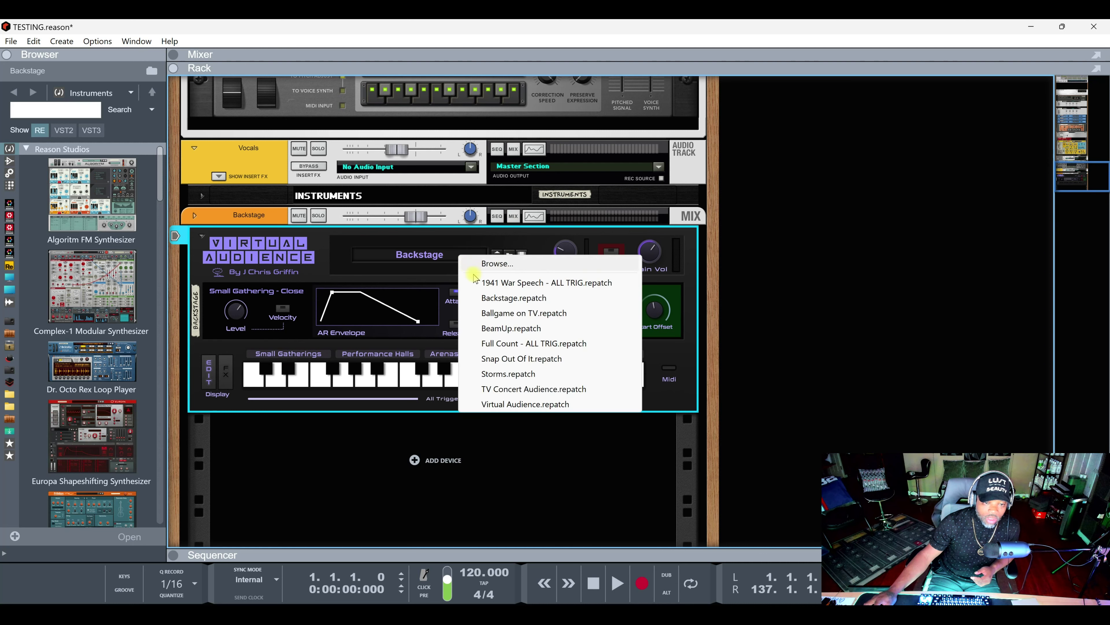
pyautogui.click(500, 313)
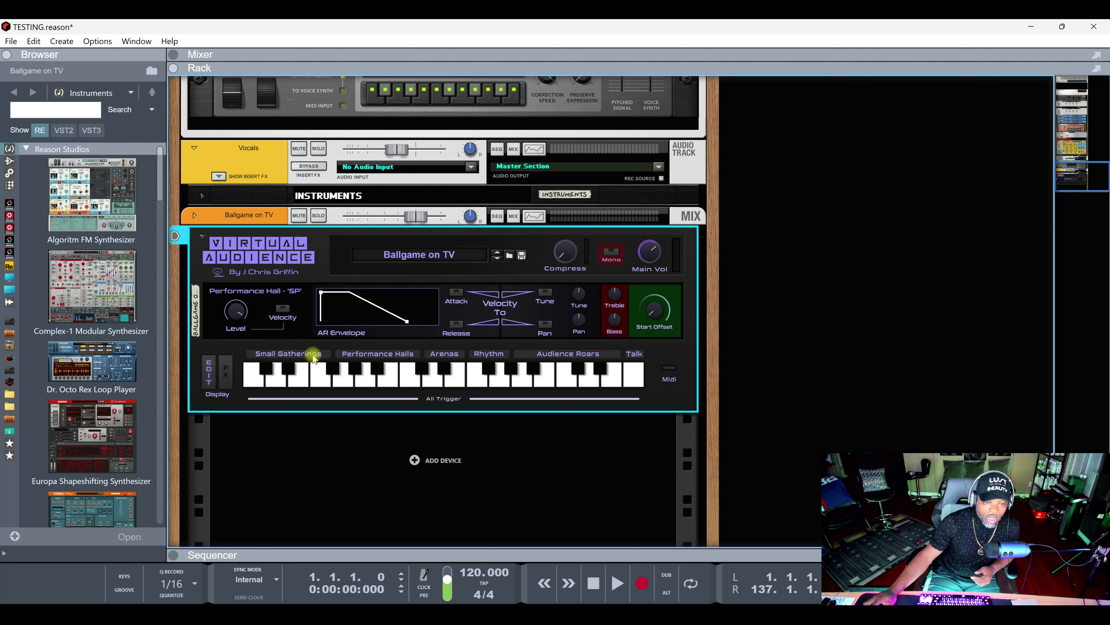
pyautogui.click(257, 380)
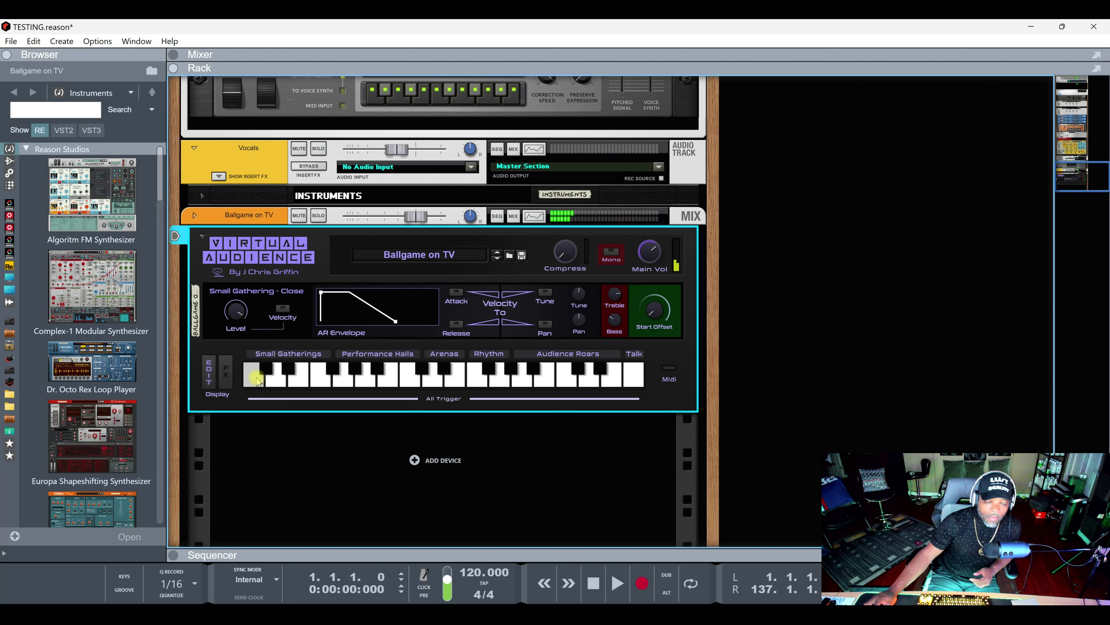
pyautogui.click(276, 382)
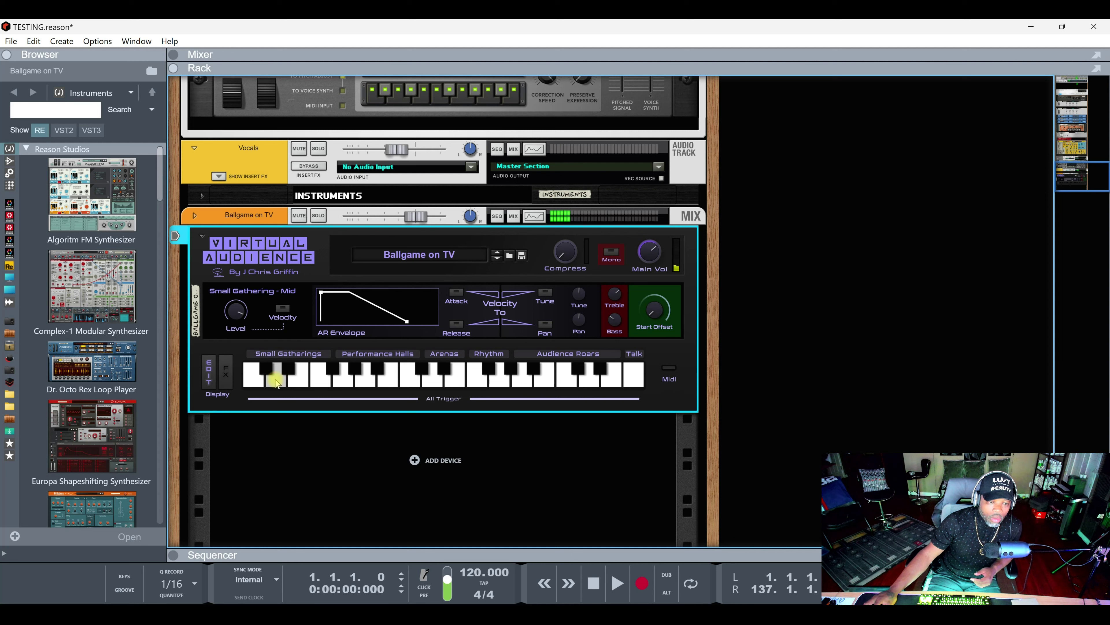
# Audition the Ballgame on TV patch's Small Gathering Far and Cheer sounds and its Performance Hall sounds, including BB, GT and SP.
pyautogui.click(297, 382)
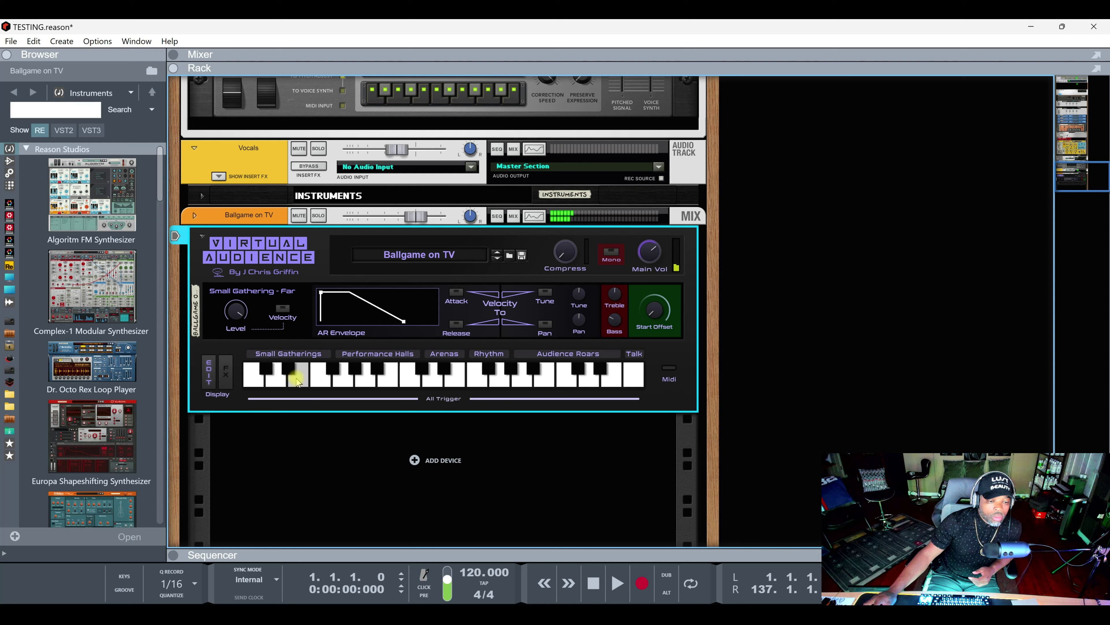
pyautogui.click(316, 378)
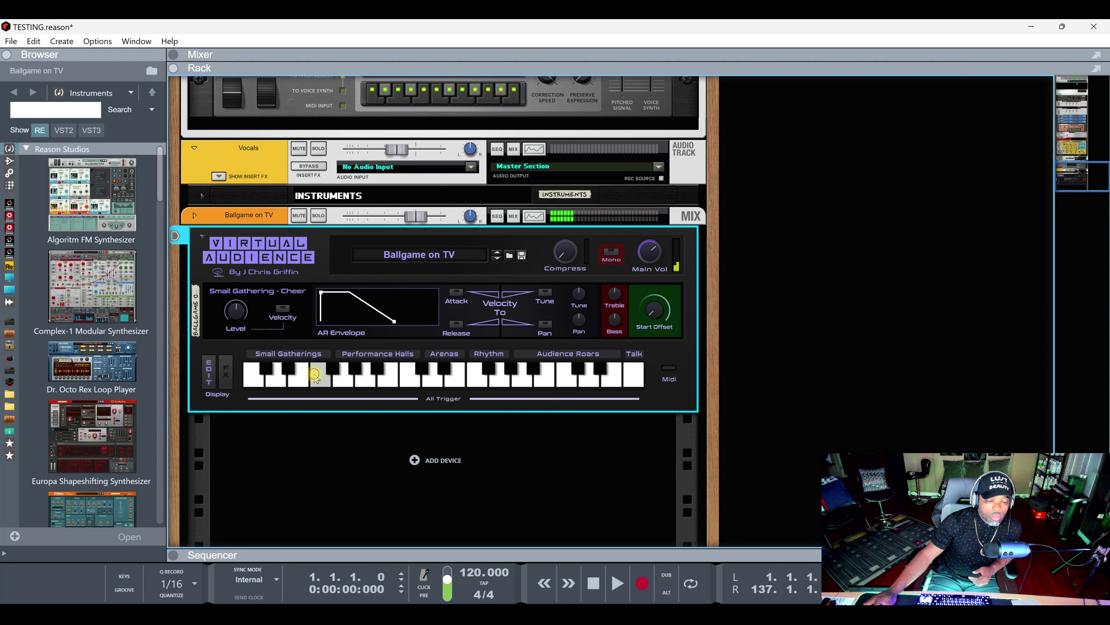
pyautogui.click(348, 376)
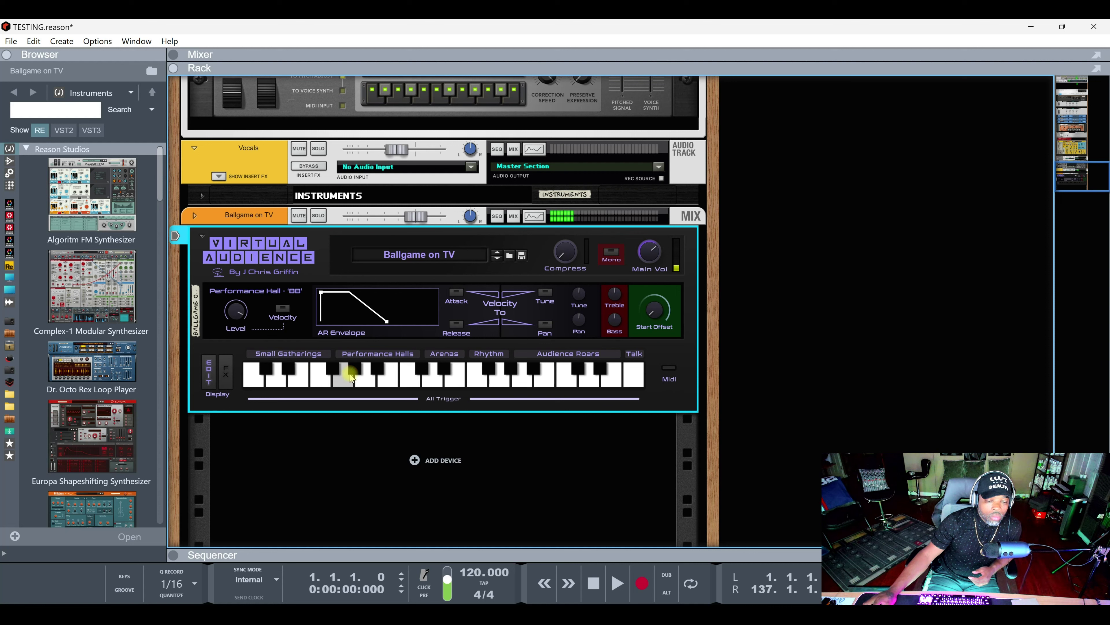
pyautogui.click(365, 377)
pyautogui.click(392, 379)
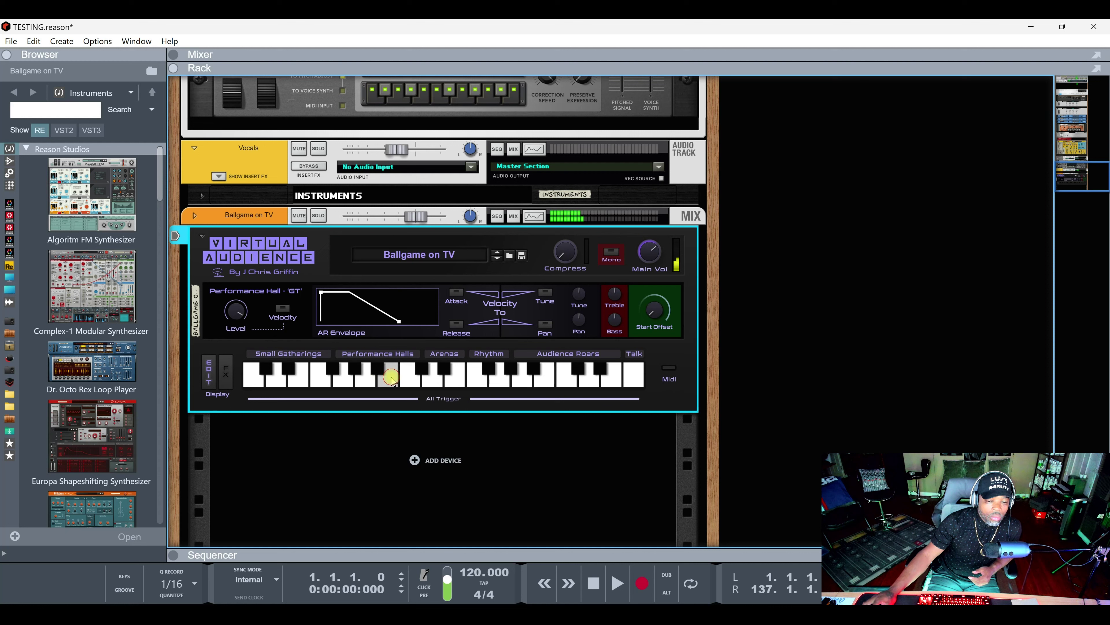
pyautogui.click(412, 378)
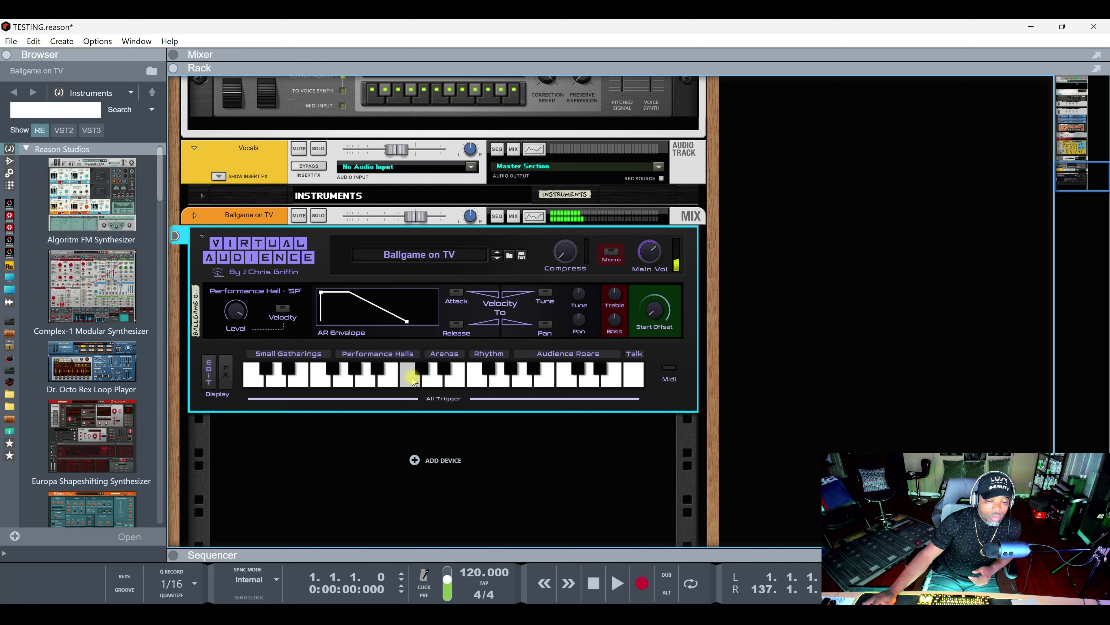
# Audition the Ballgame on TV patch's Arena and Stadium sounds and Rhythmic Claps A and B.
pyautogui.click(432, 378)
pyautogui.click(453, 378)
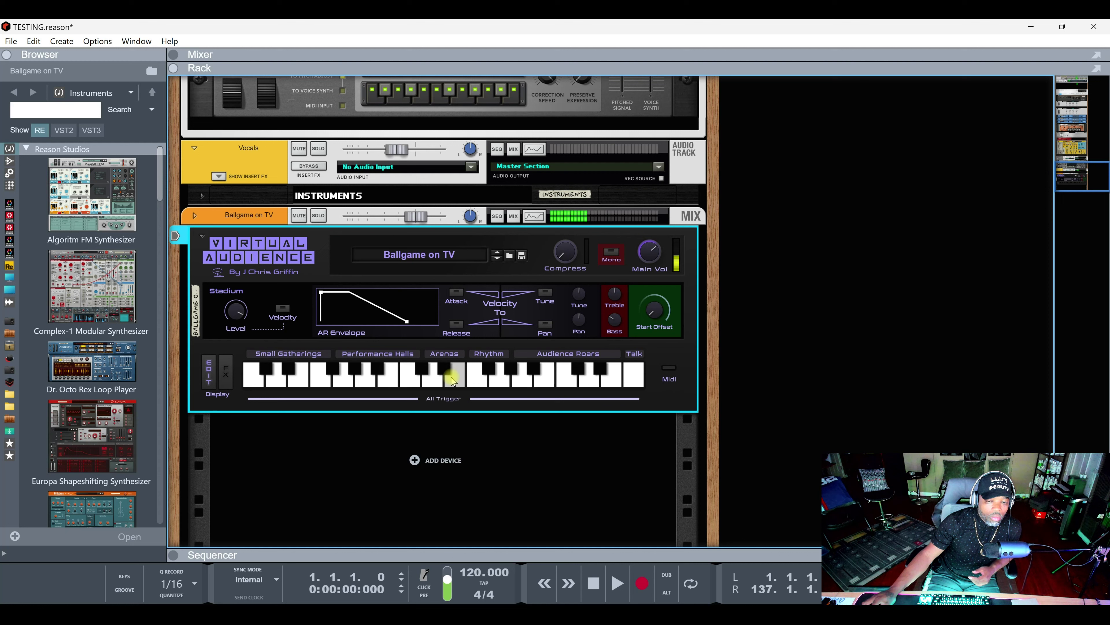
pyautogui.click(480, 378)
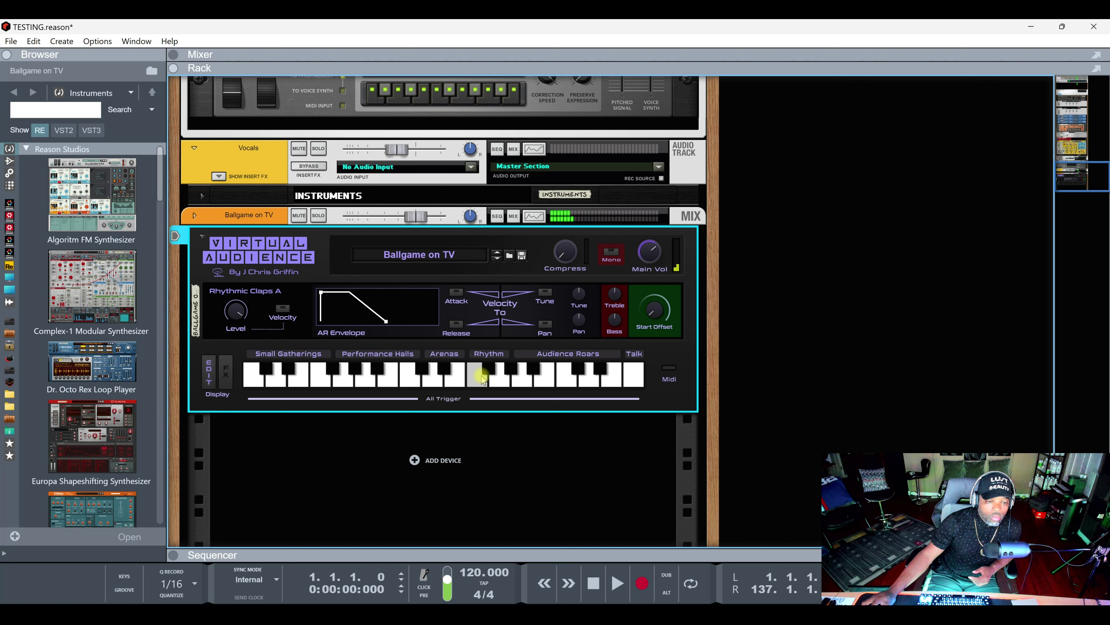
pyautogui.click(502, 379)
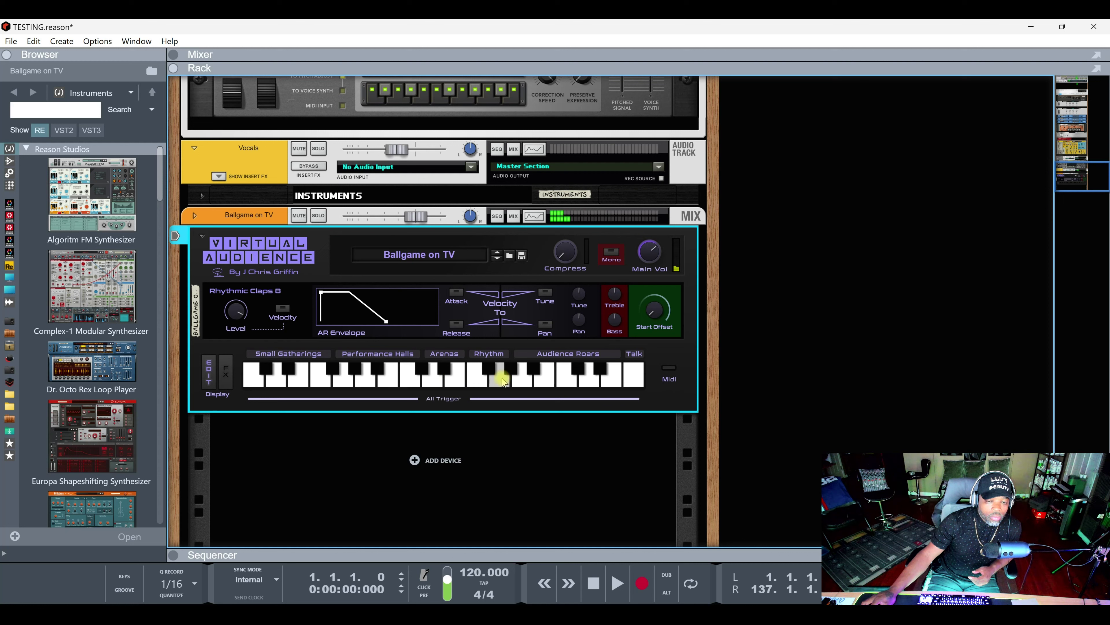
# Audition the Ballgame on TV patch's Audience Roar 1, 2 and 4 and Audience Talking sounds.
pyautogui.click(530, 379)
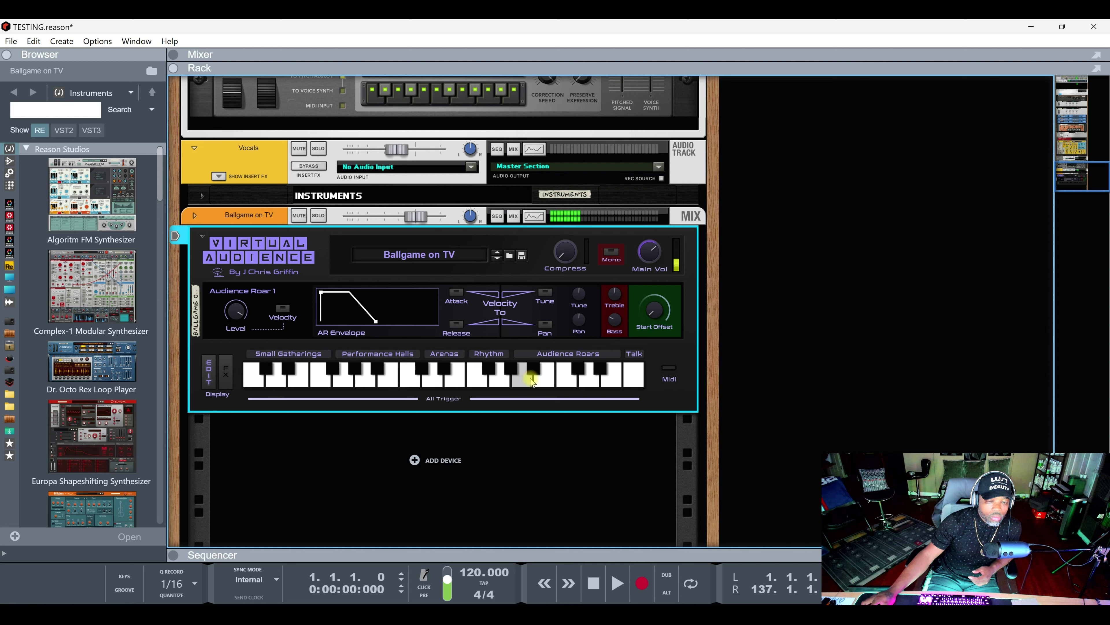
pyautogui.click(543, 380)
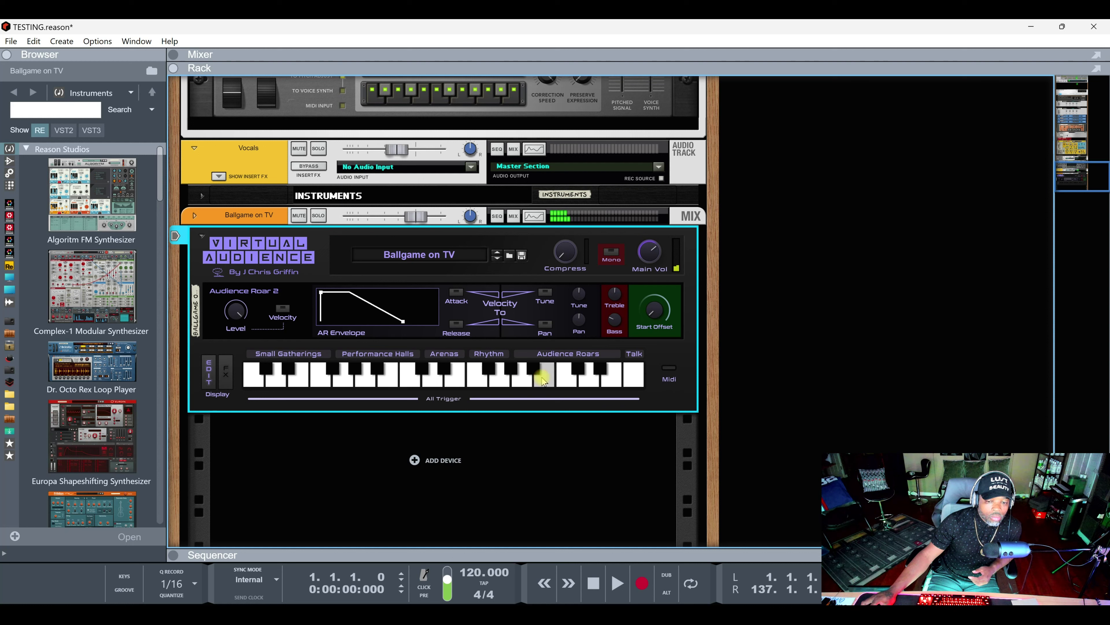
pyautogui.click(630, 378)
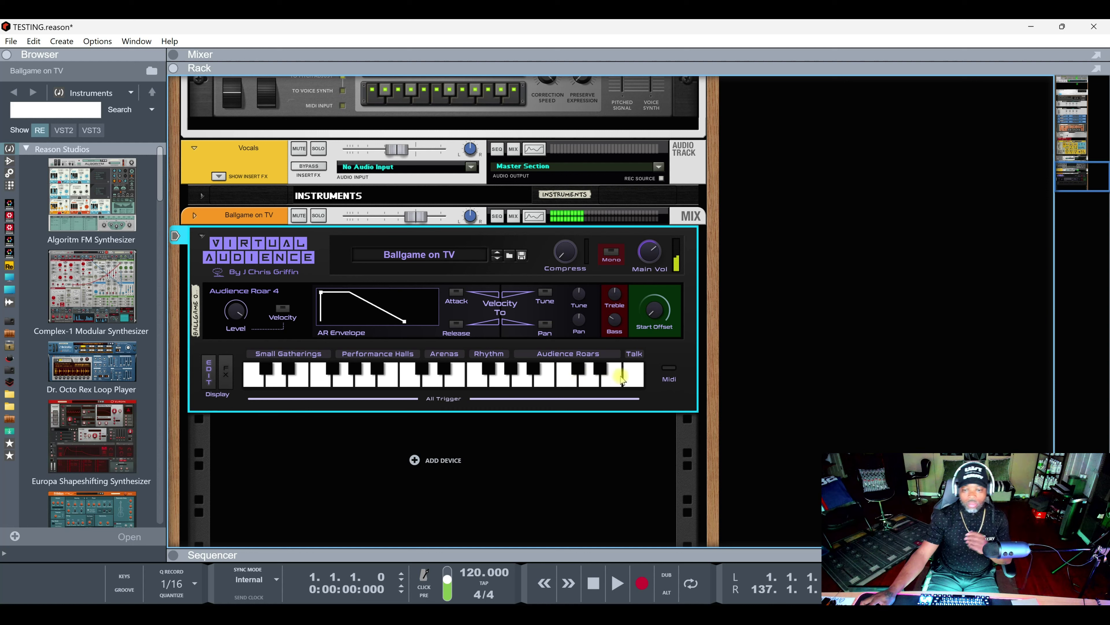
pyautogui.click(630, 379)
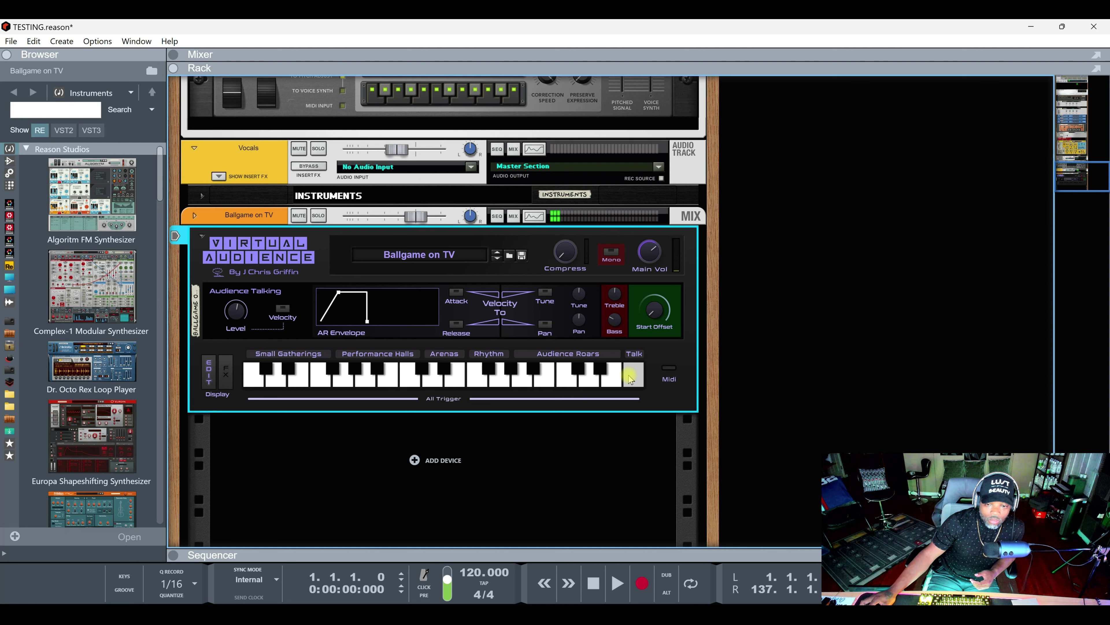
# Load the TV Concert Audience patch in Virtual Audience and audition its Small Gathering Close, Mid, Far and Cheer sounds.
pyautogui.click(441, 257)
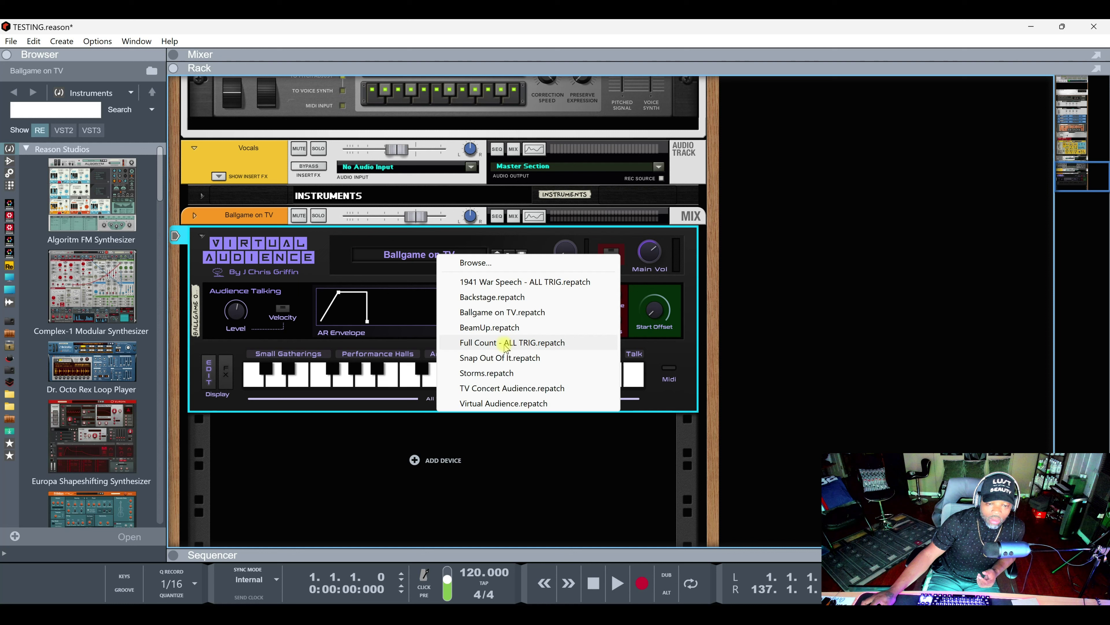
pyautogui.click(511, 388)
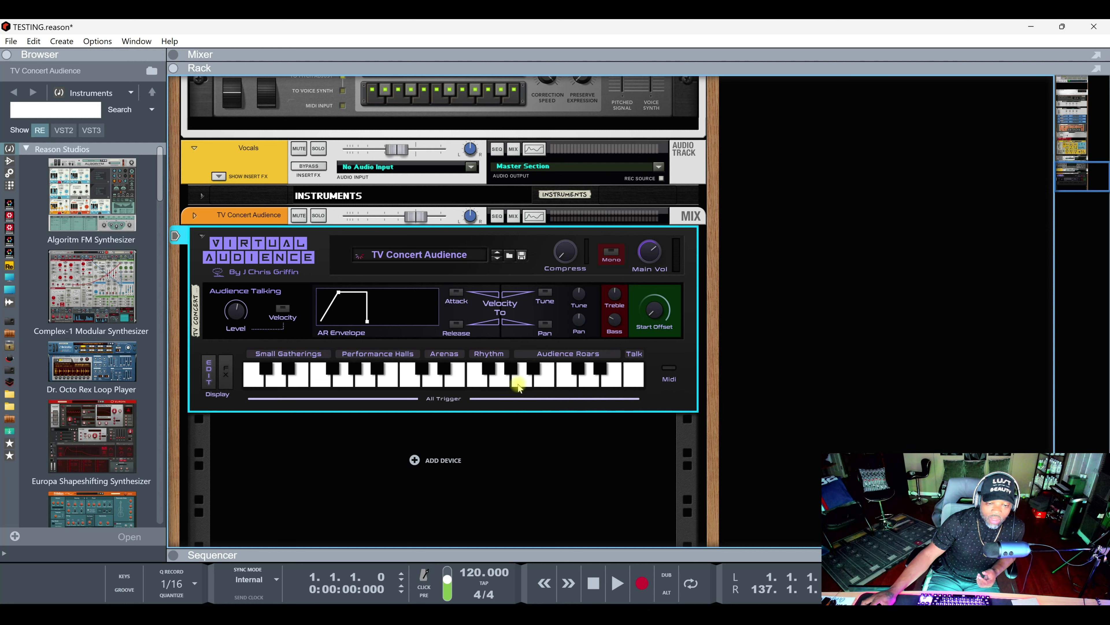
pyautogui.click(256, 380)
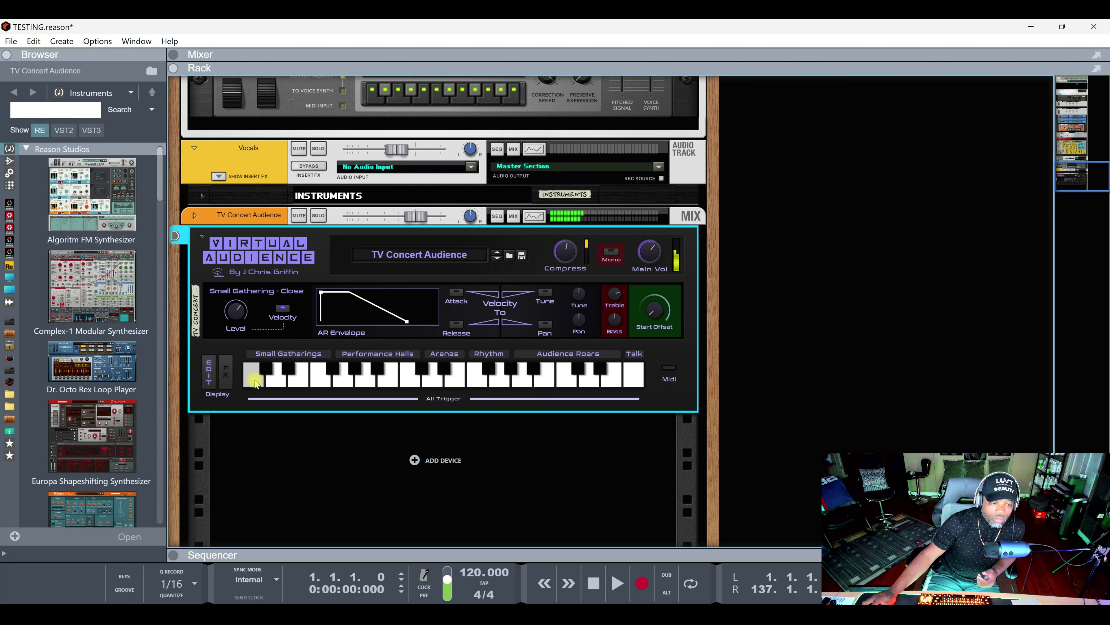
pyautogui.click(275, 381)
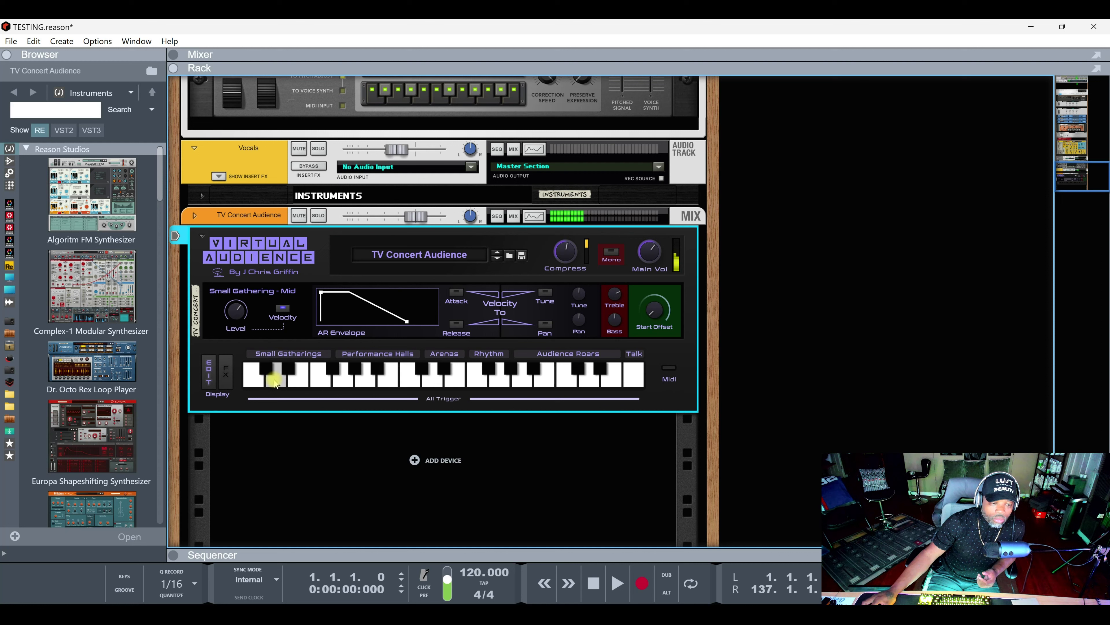
pyautogui.click(298, 378)
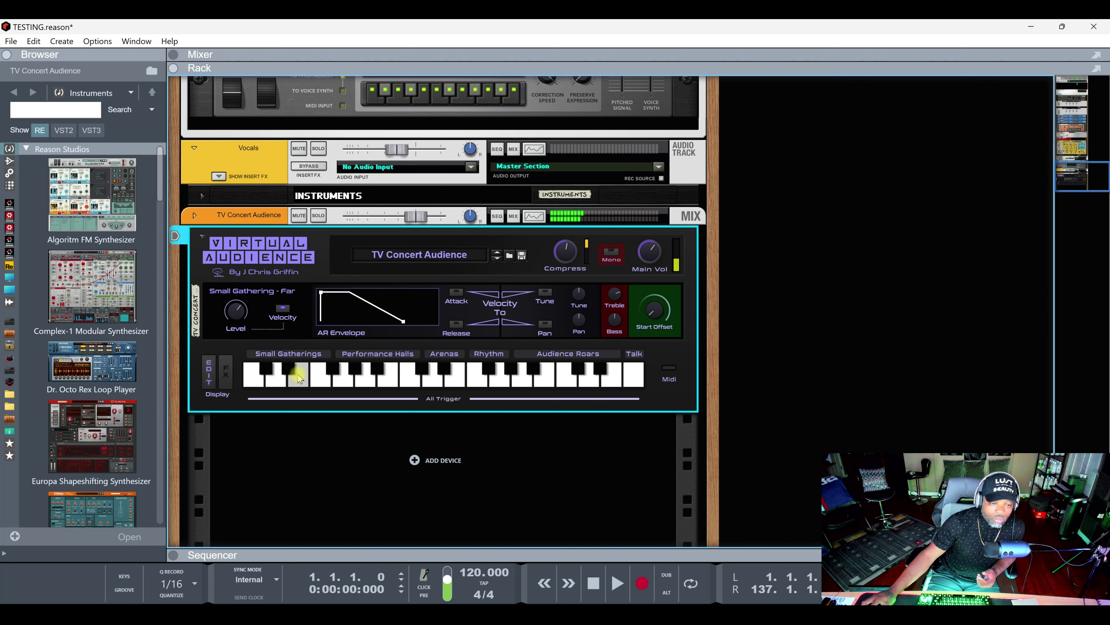
pyautogui.click(319, 376)
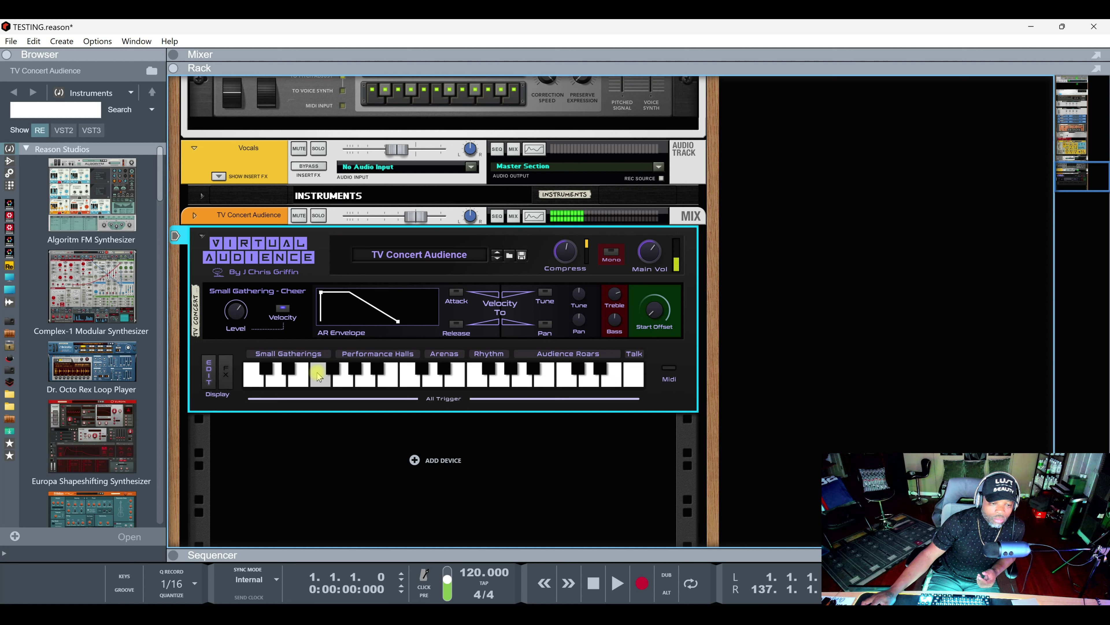
# Lower the TV Concert Audience mix channel's level slightly and audition the patch's Performance Hall BB, WH and GT and Stadium sounds.
pyautogui.moveTo(413, 221); pyautogui.dragTo(408, 220)
pyautogui.click(344, 377)
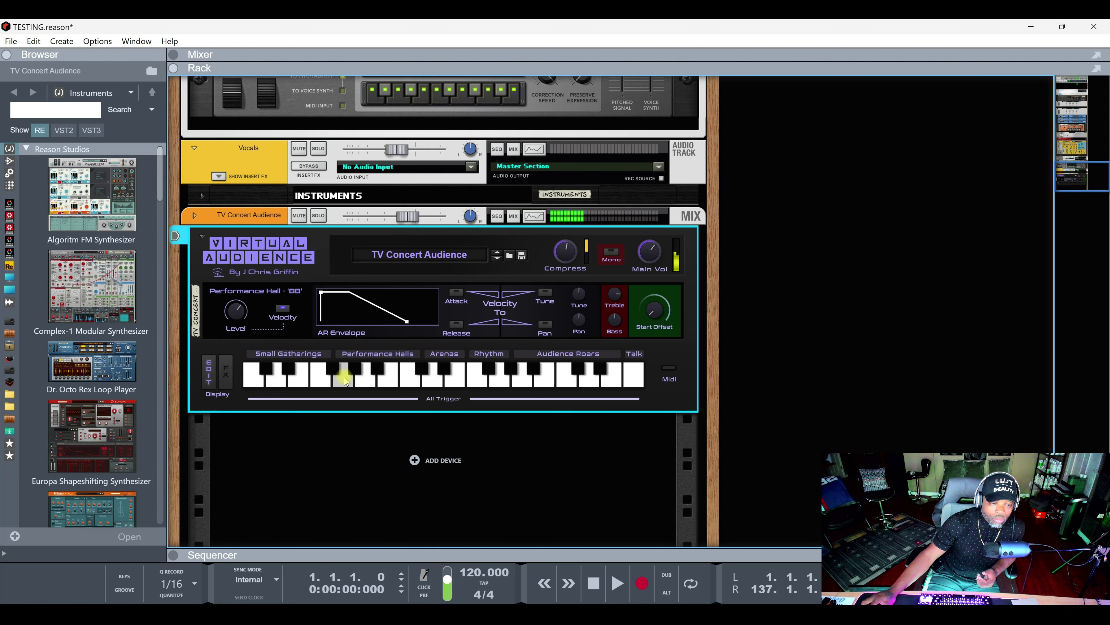
pyautogui.click(367, 377)
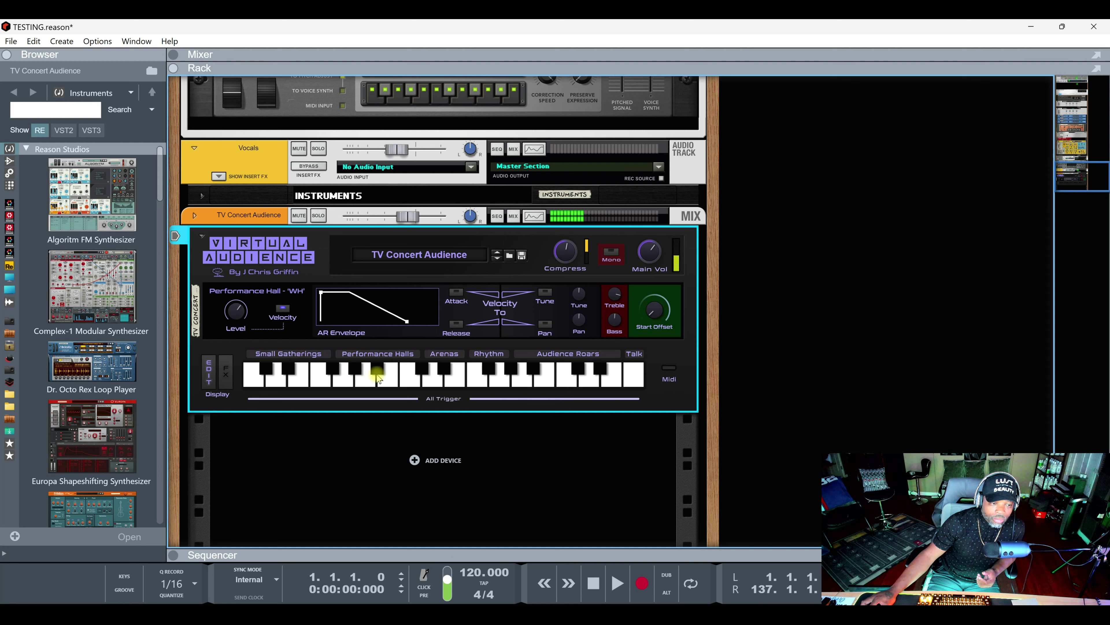
pyautogui.click(390, 379)
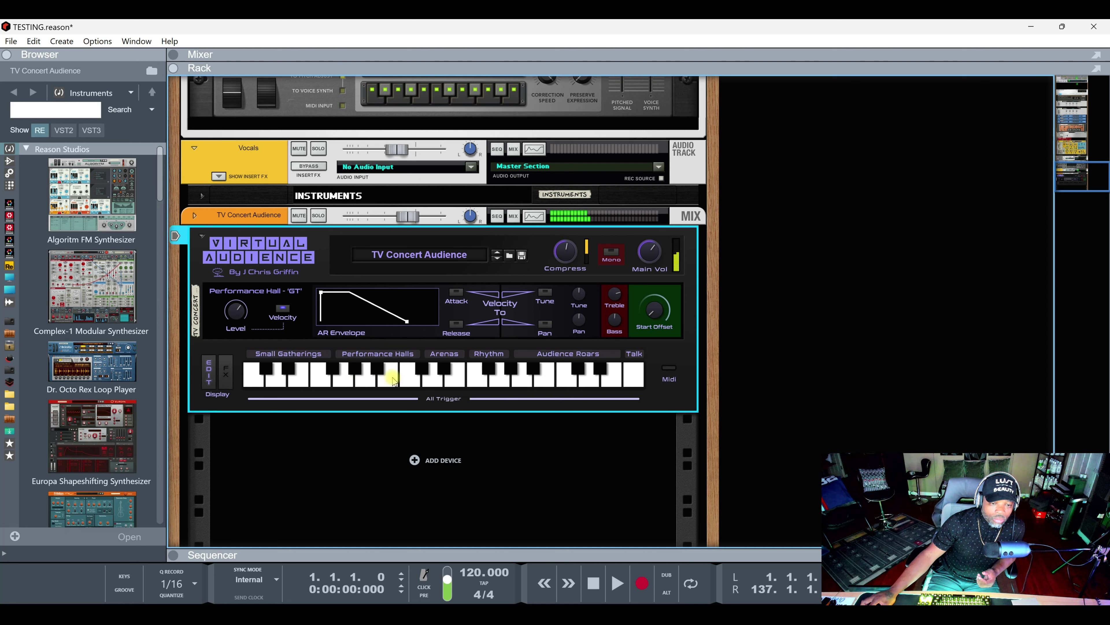
pyautogui.click(455, 378)
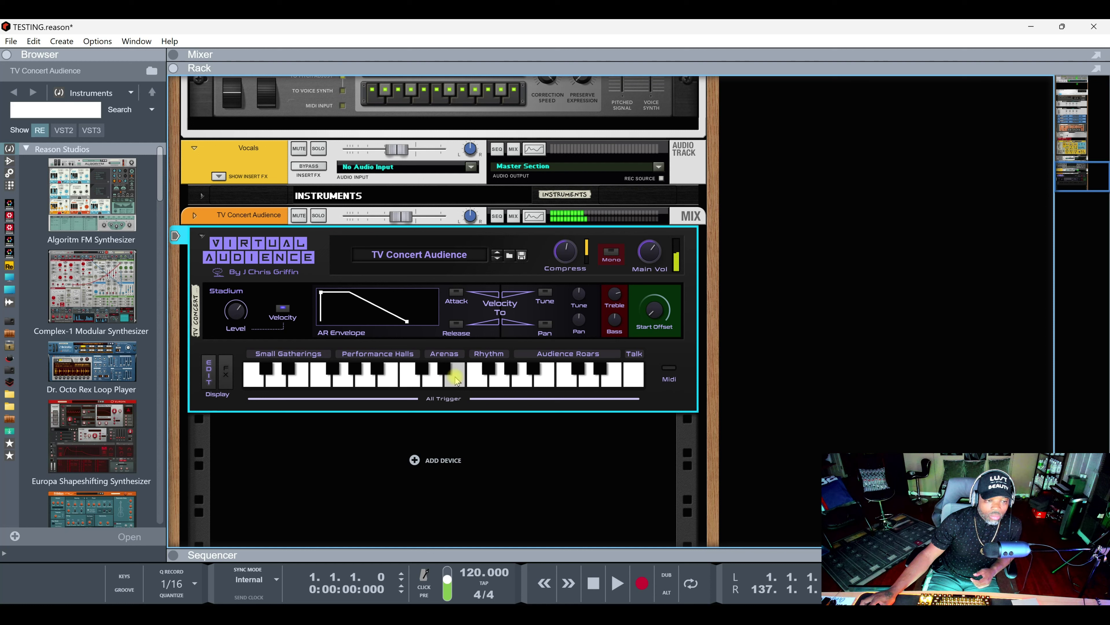
# Audition the TV Concert Audience patch's Rhythmic Claps A and B, Audience Roars and Audience Talking sounds.
pyautogui.click(482, 379)
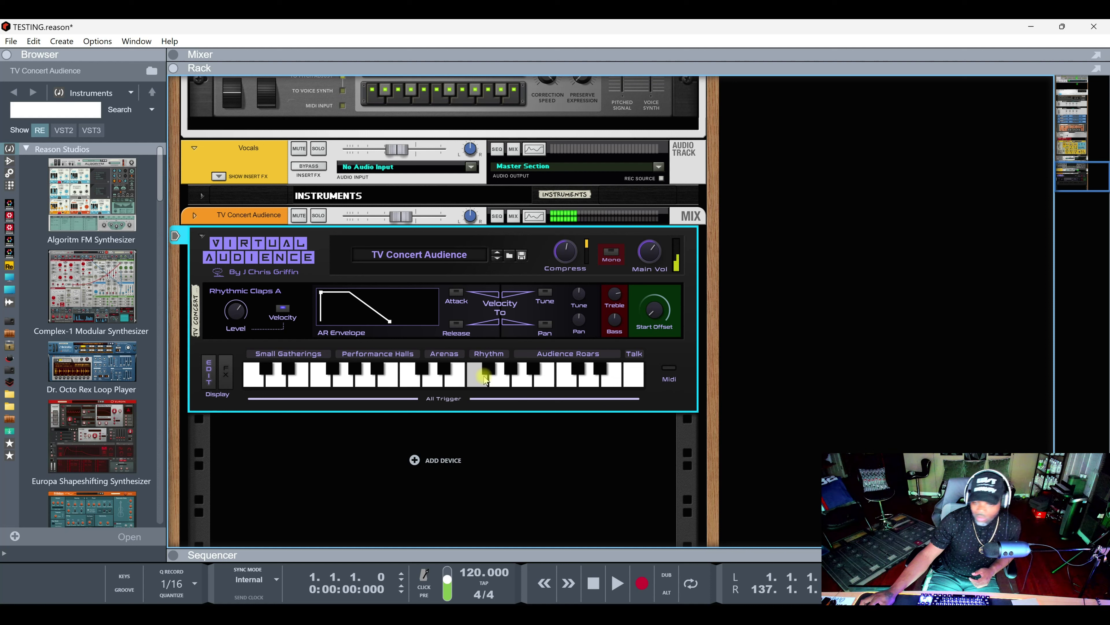
pyautogui.click(504, 380)
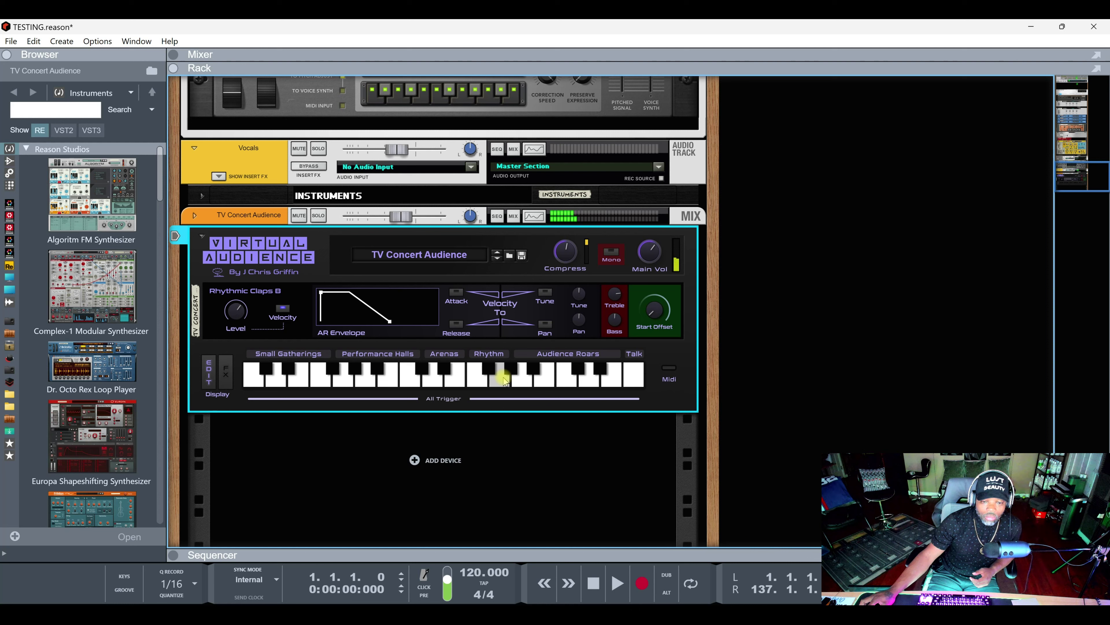
pyautogui.click(522, 380)
pyautogui.click(544, 381)
pyautogui.click(588, 379)
pyautogui.click(637, 379)
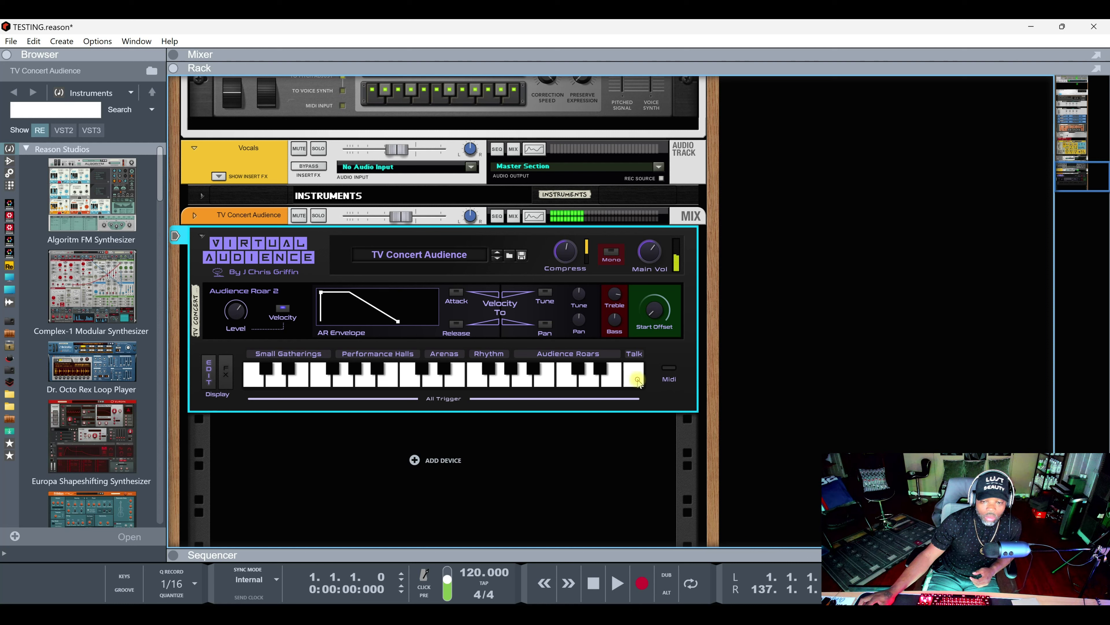
pyautogui.click(637, 381)
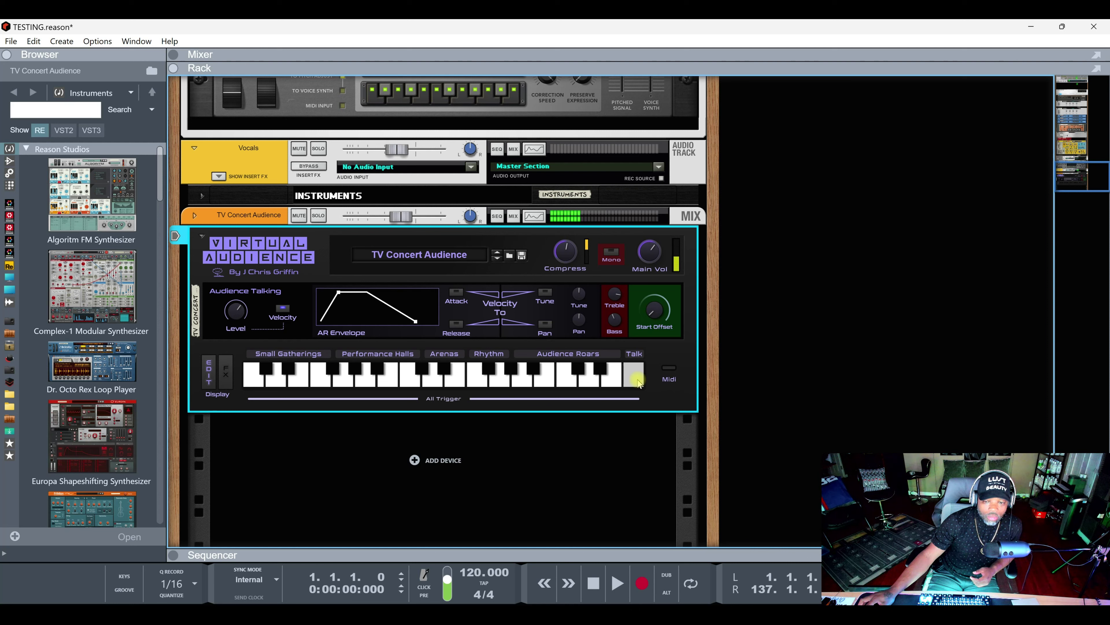
# Load the Storms patch in Virtual Audience and audition its Small Gathering Close and Far and Performance Hall BB sounds.
pyautogui.click(438, 256)
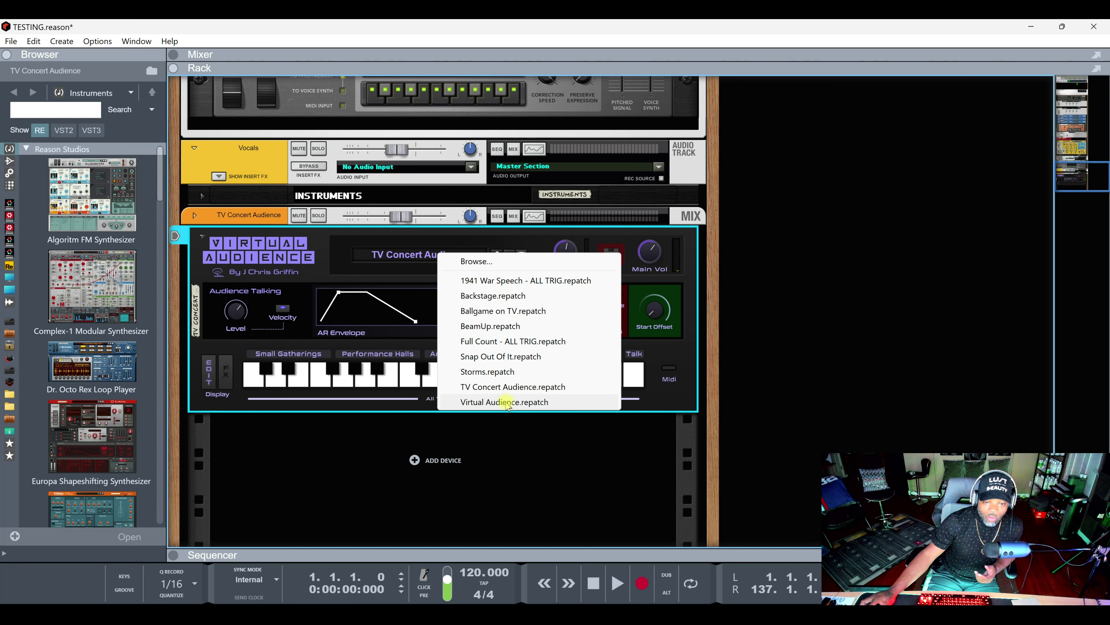
pyautogui.click(503, 387)
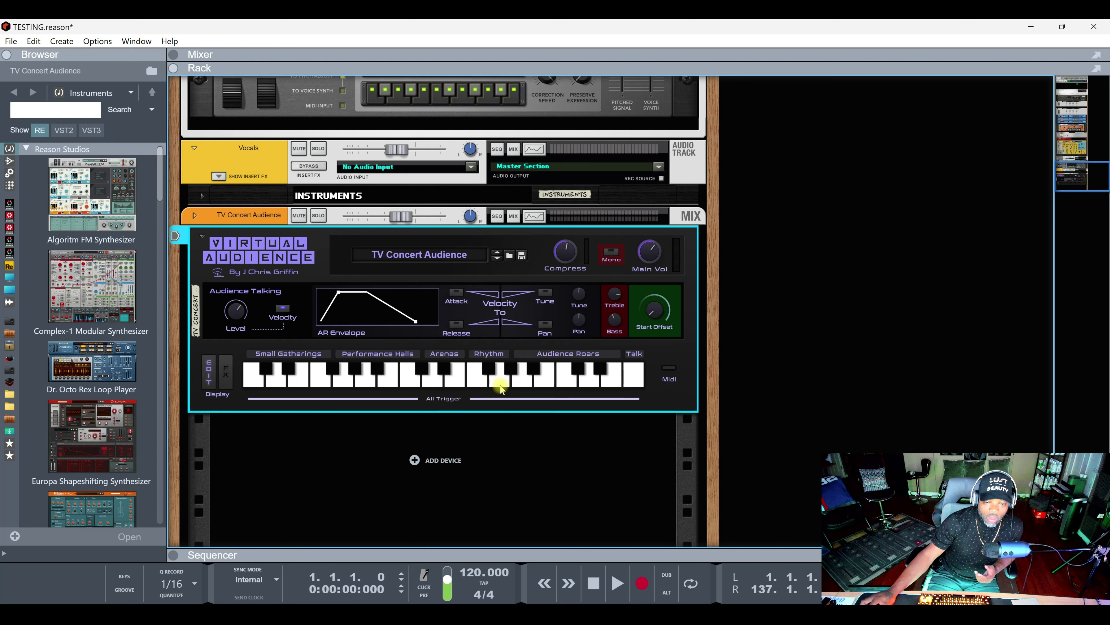
pyautogui.click(427, 252)
pyautogui.click(482, 375)
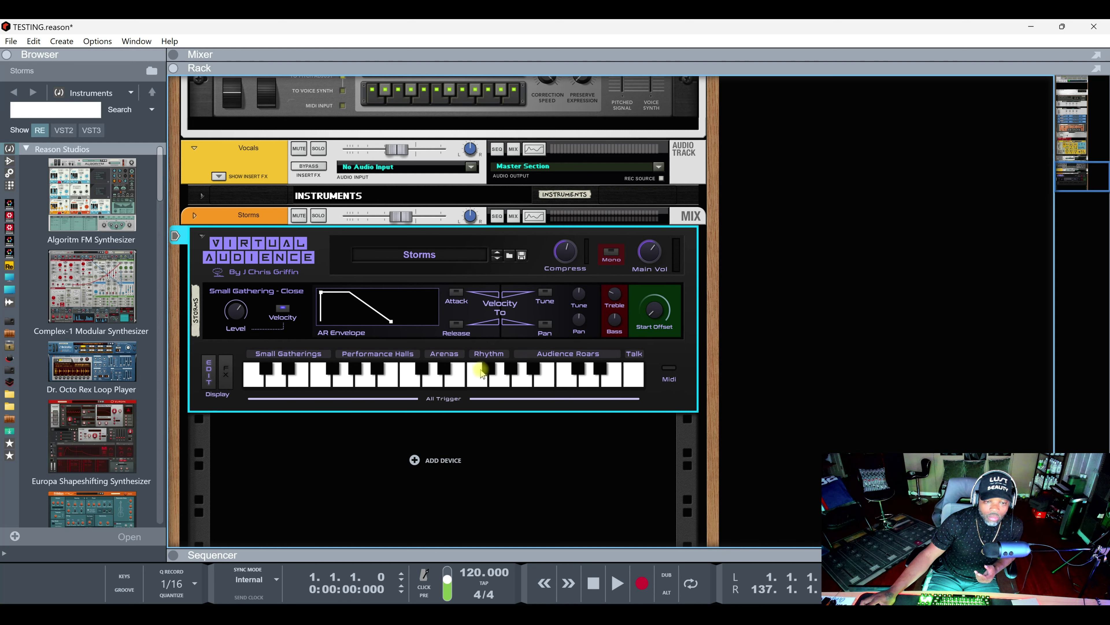
pyautogui.click(248, 376)
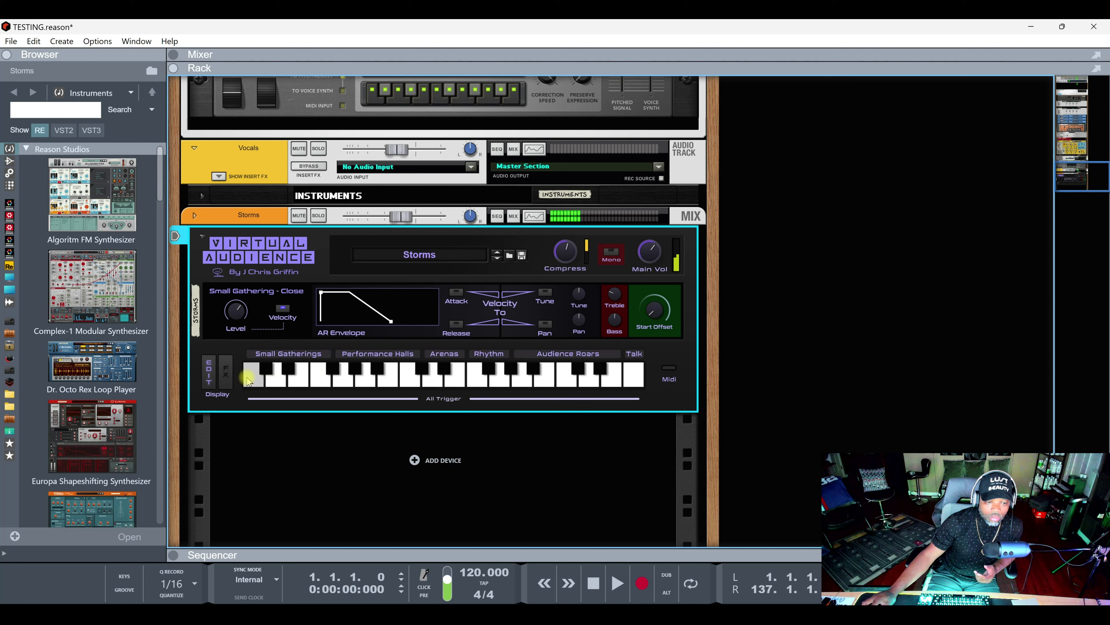
pyautogui.click(297, 377)
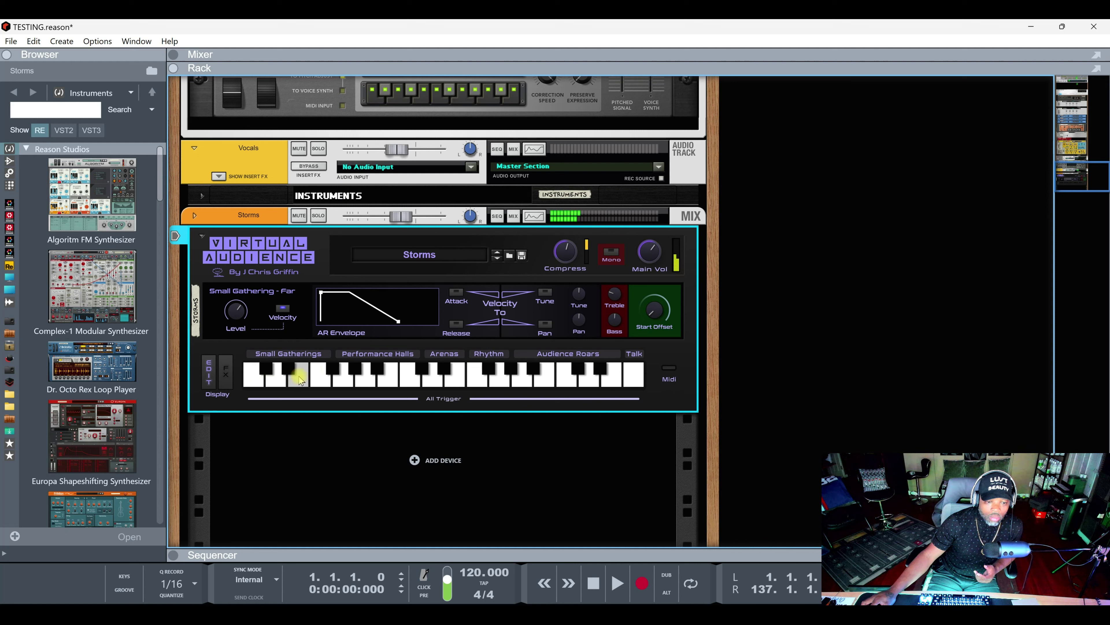
pyautogui.click(345, 379)
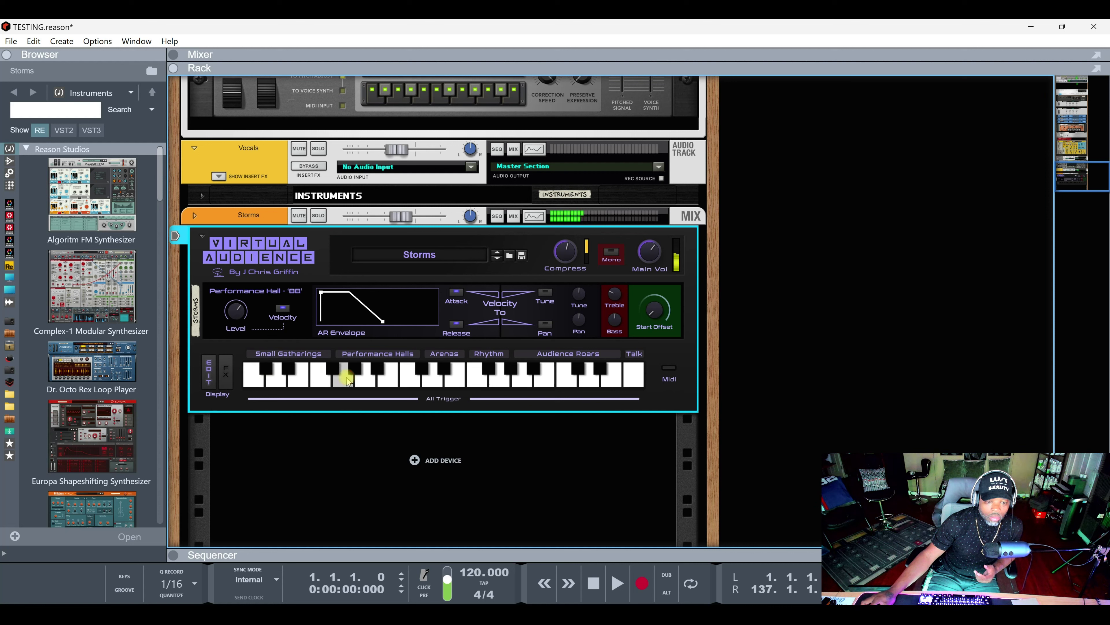